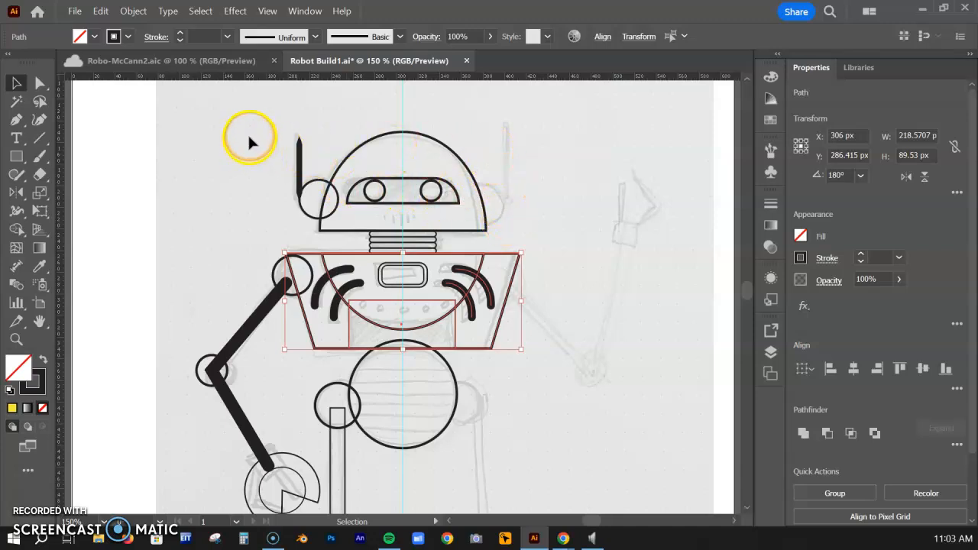
# Step: Fill the robot's head dome with the light orange swatch
pyautogui.moveTo(254, 138); pyautogui.dragTo(493, 220)
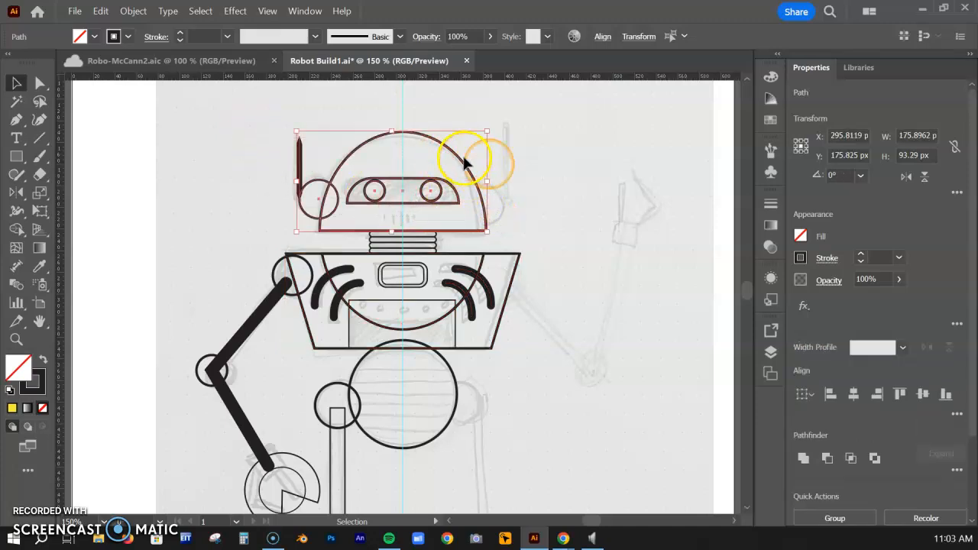
pyautogui.click(646, 181)
pyautogui.click(348, 157)
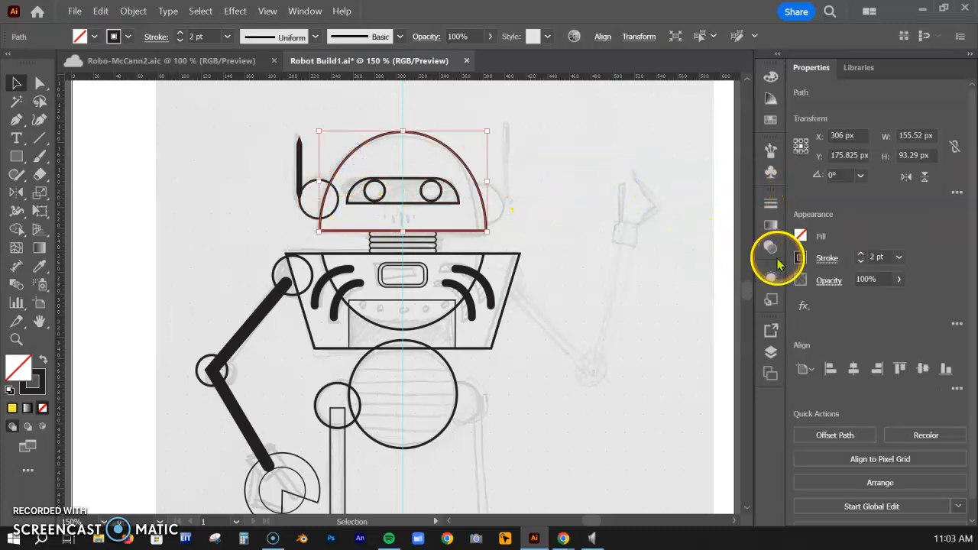
pyautogui.click(800, 236)
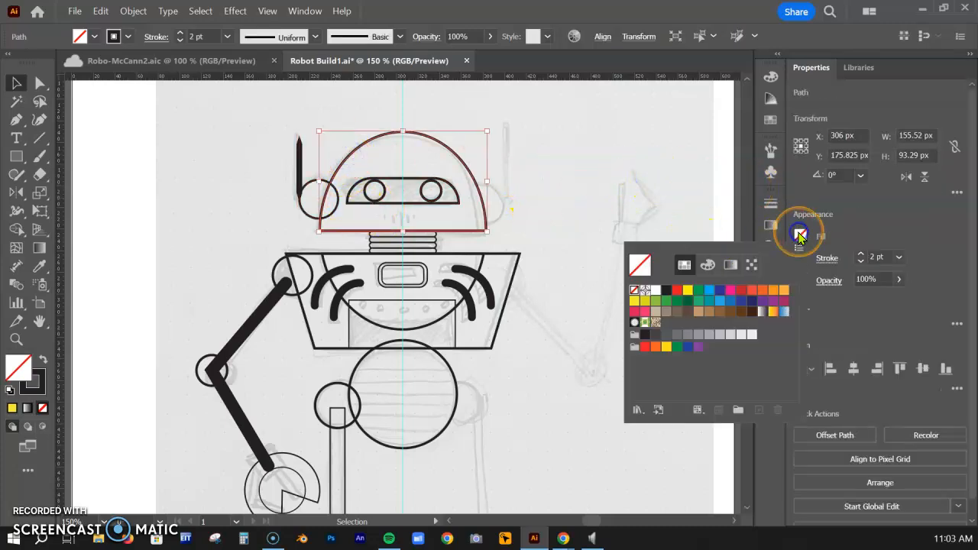
pyautogui.click(783, 291)
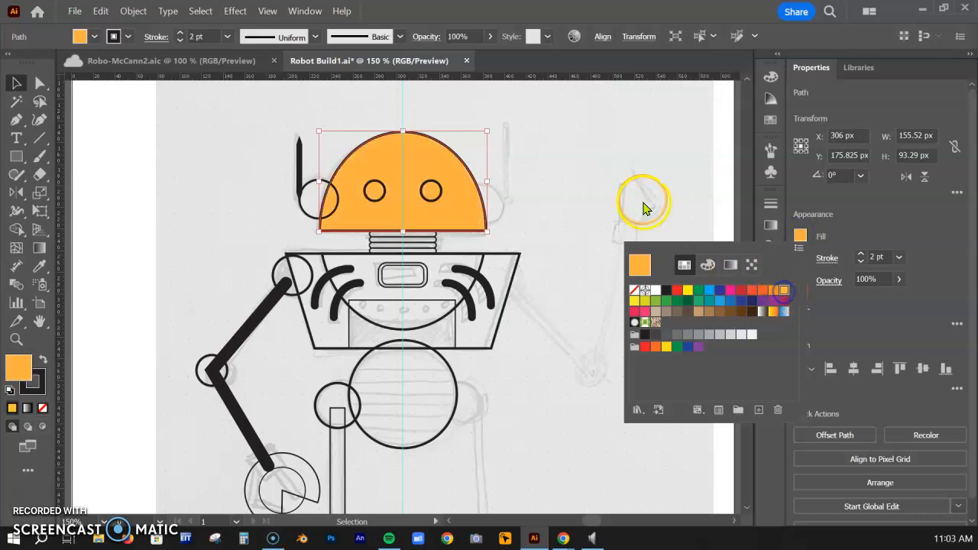
# Step: Fill the ear circle beside the head with the yellow swatch and deselect it
pyautogui.click(314, 191)
pyautogui.click(800, 236)
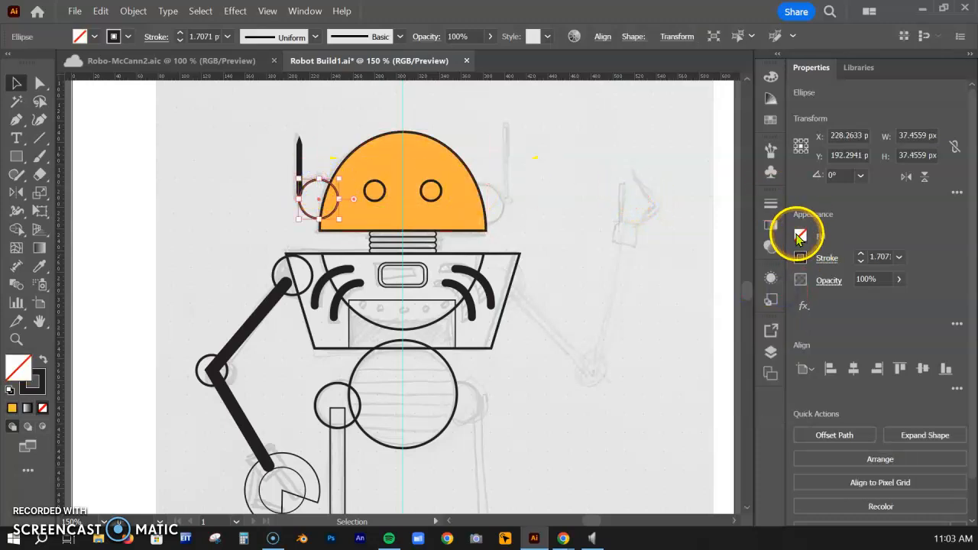
pyautogui.click(634, 300)
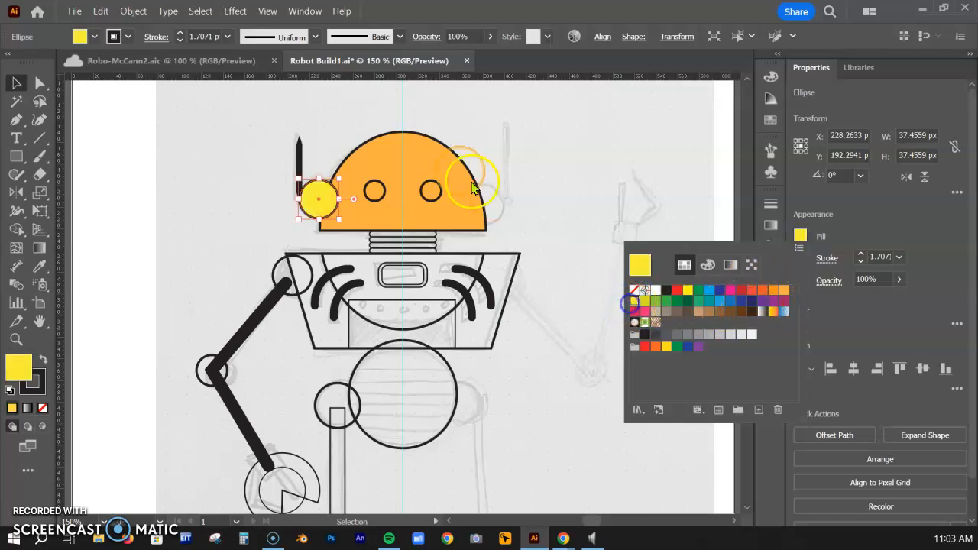
pyautogui.click(536, 155)
pyautogui.click(561, 164)
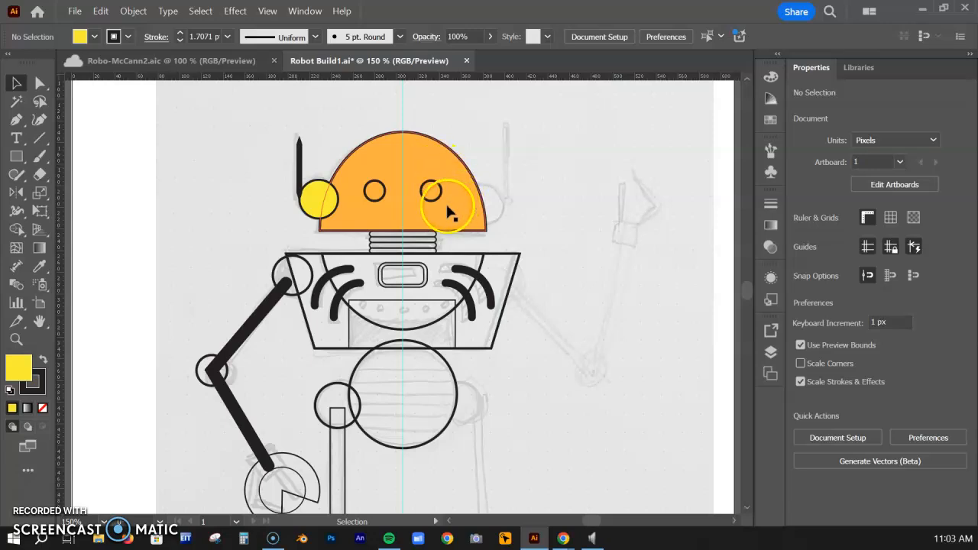
# Step: Send the orange head dome to the back of the stacking order, behind the visor outline
pyautogui.click(480, 154)
pyautogui.click(462, 175)
pyautogui.click(555, 164)
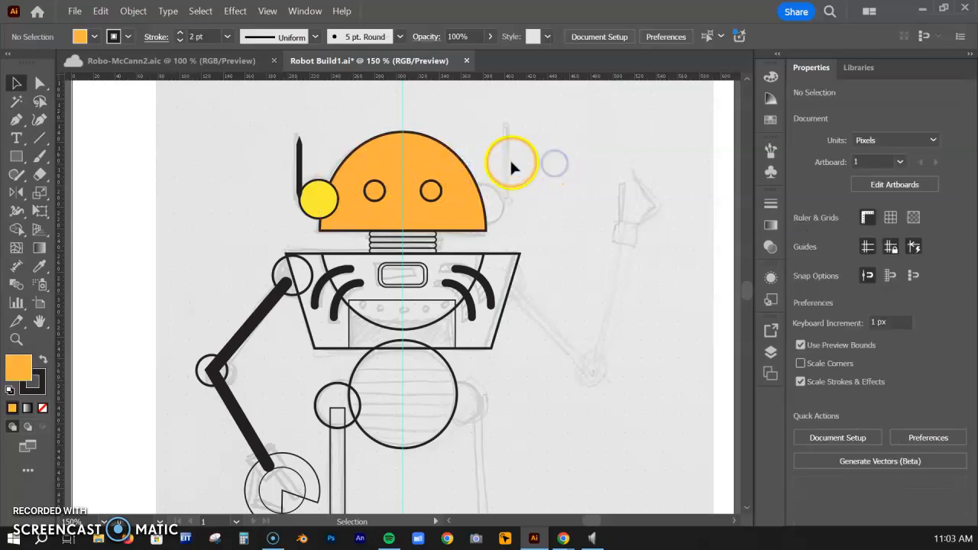
pyautogui.click(450, 167)
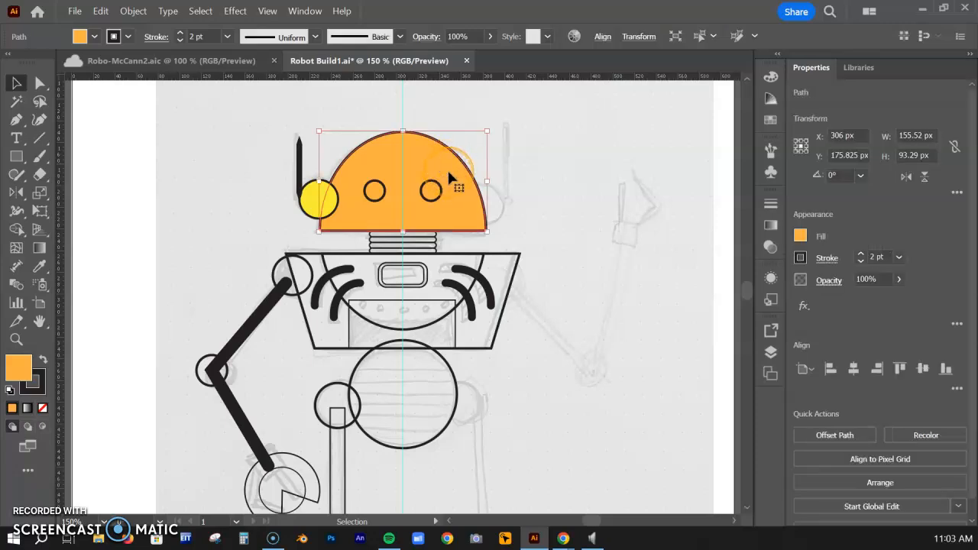
pyautogui.click(447, 175)
pyautogui.click(877, 483)
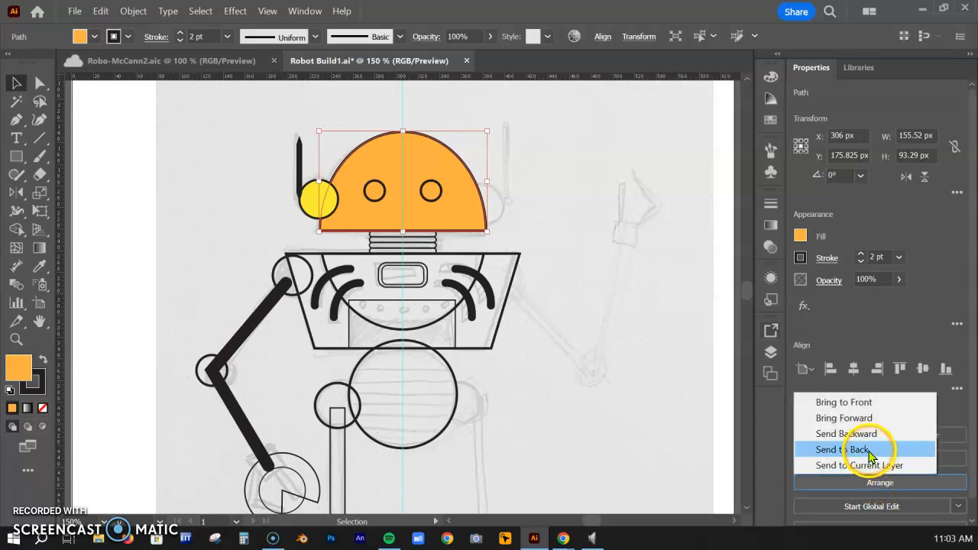
pyautogui.click(869, 451)
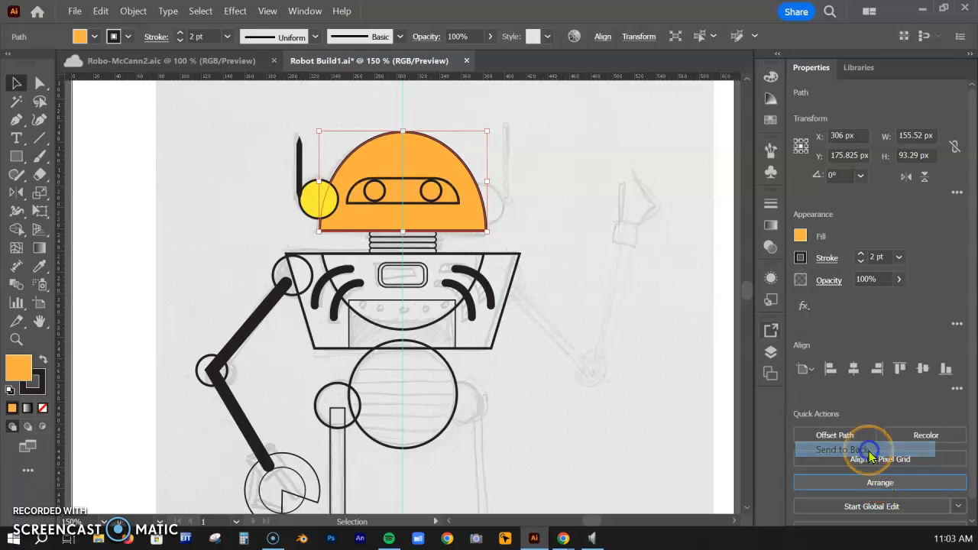
pyautogui.click(548, 195)
# Step: Send the yellow ear circle to the back of the stacking order, behind the head dome
pyautogui.click(307, 193)
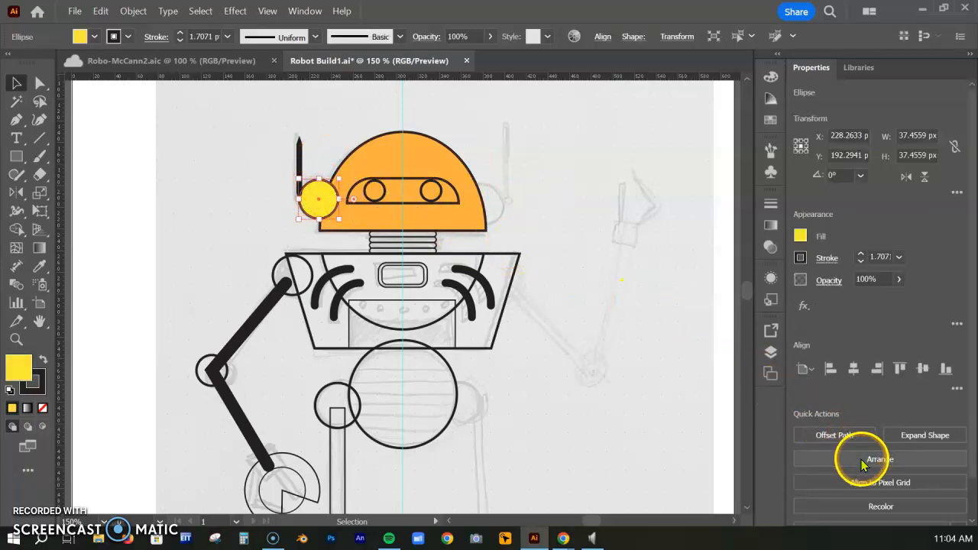
pyautogui.click(861, 461)
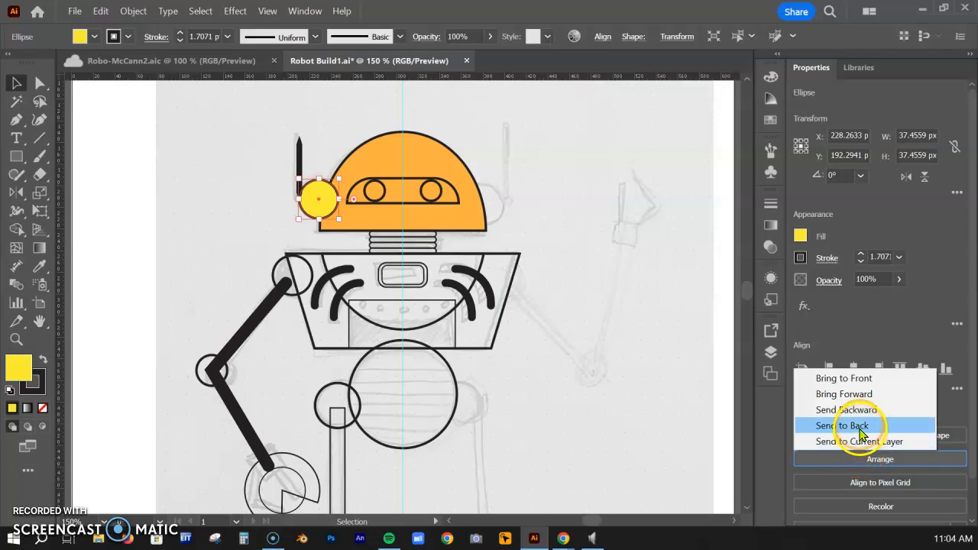
pyautogui.click(861, 411)
pyautogui.click(879, 459)
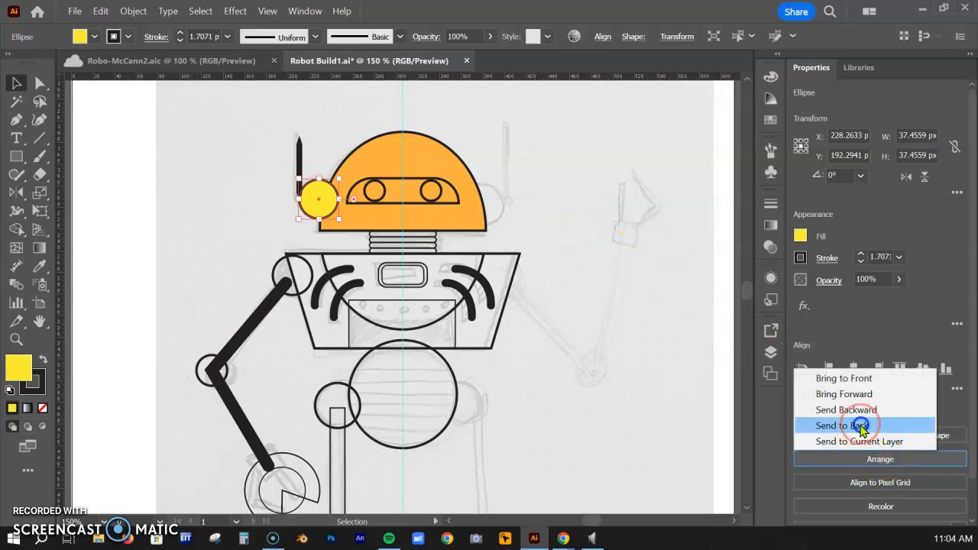
pyautogui.click(862, 426)
pyautogui.click(631, 234)
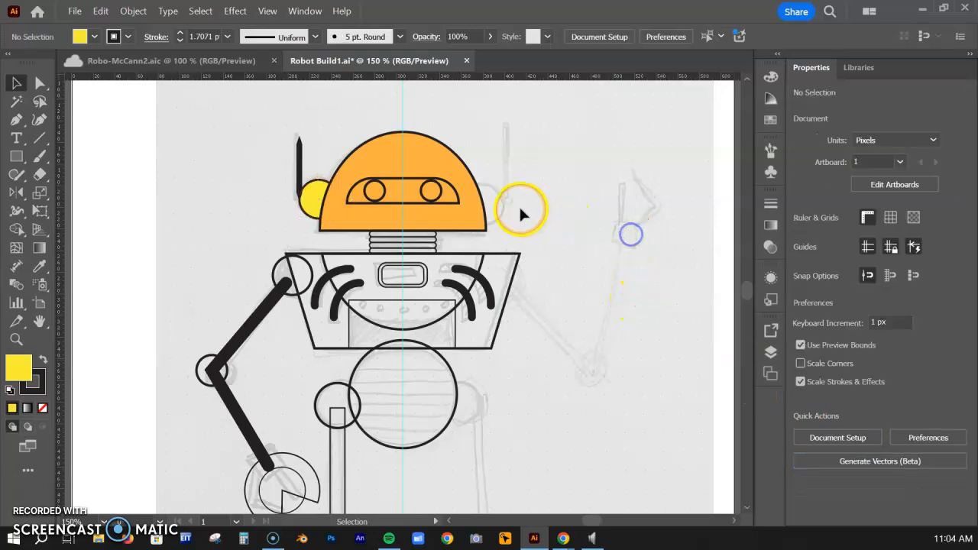
# Step: Fill the visor shape around the eyes with a dark gray swatch
pyautogui.click(413, 182)
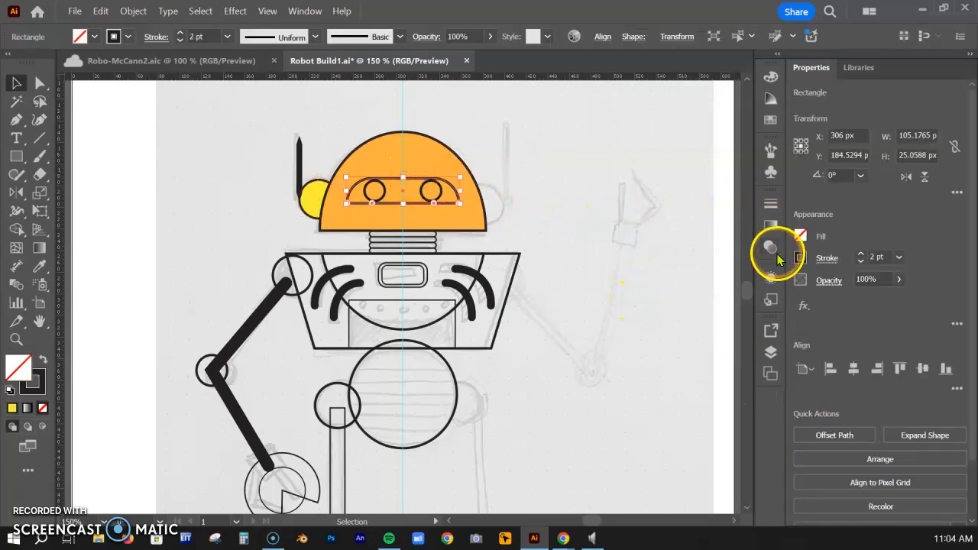
pyautogui.click(800, 237)
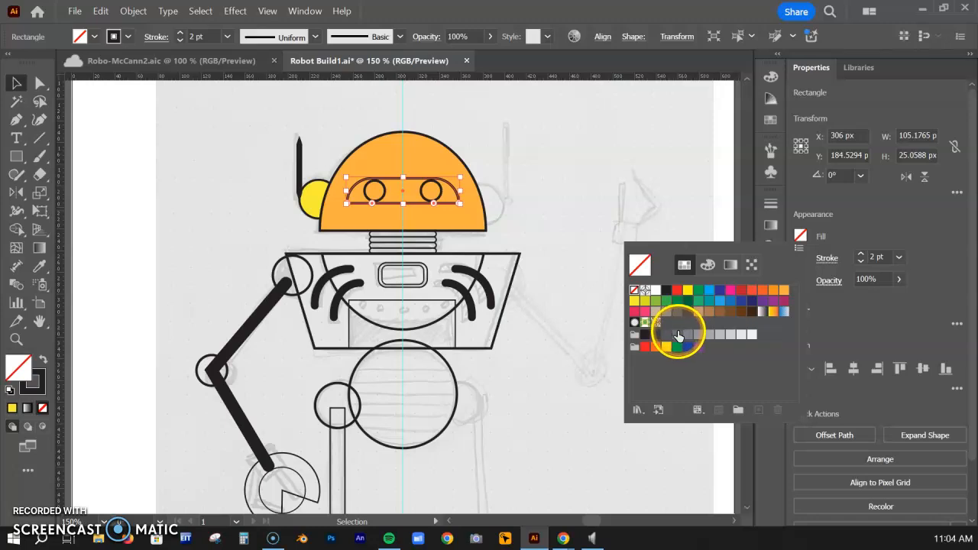
pyautogui.click(678, 335)
pyautogui.click(608, 178)
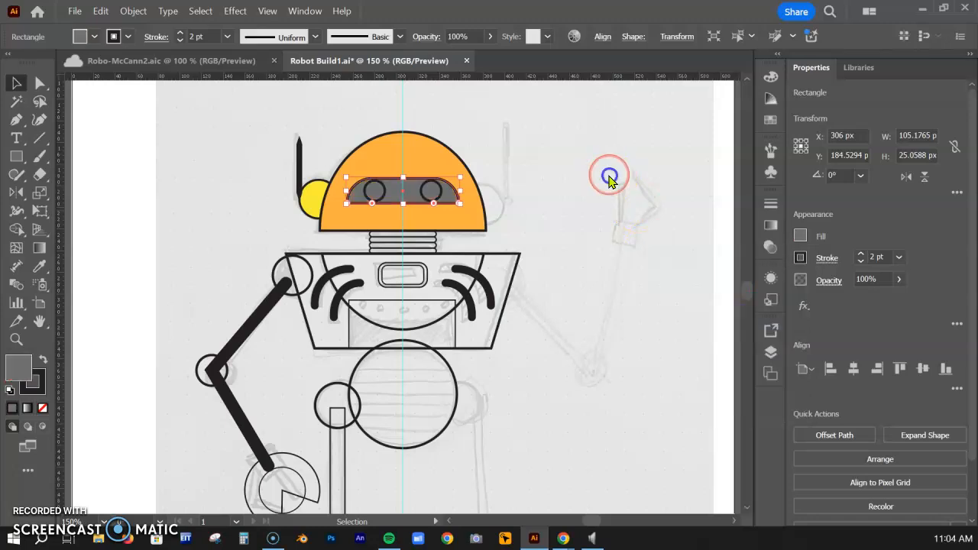
pyautogui.click(330, 138)
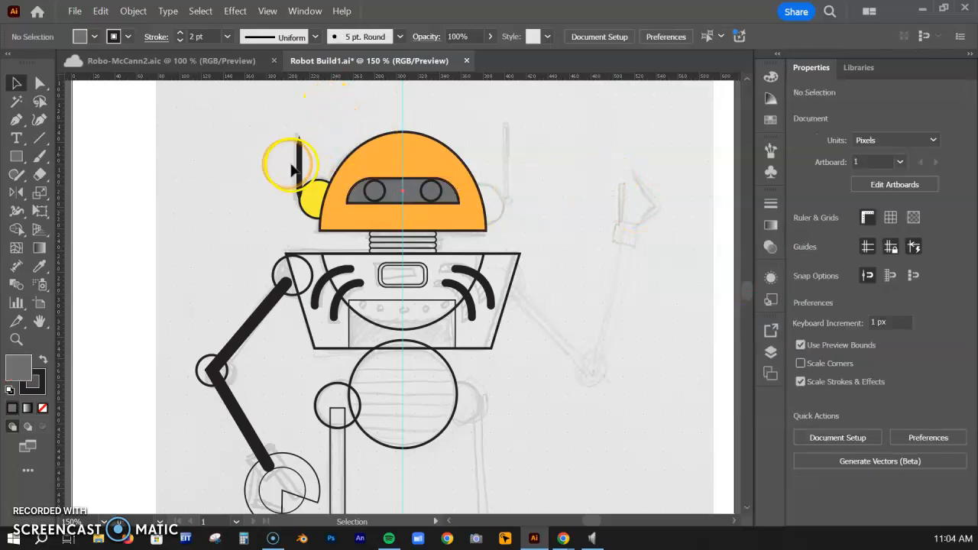
pyautogui.click(312, 200)
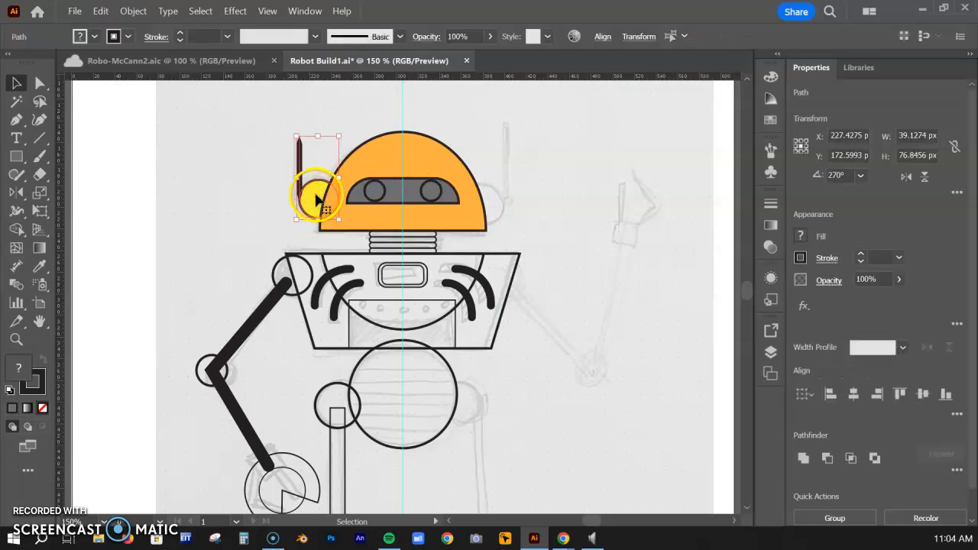
pyautogui.moveTo(317, 201)
pyautogui.mouseDown()
pyautogui.moveTo(284, 171)
pyautogui.moveTo(306, 148)
pyautogui.moveTo(299, 183)
pyautogui.moveTo(307, 194)
pyautogui.mouseUp()
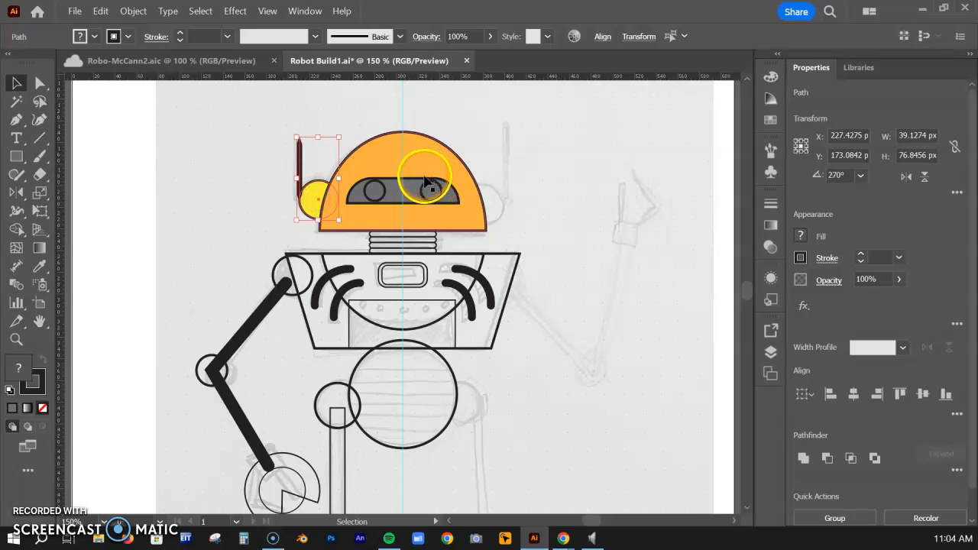
pyautogui.moveTo(425, 184); pyautogui.dragTo(590, 161)
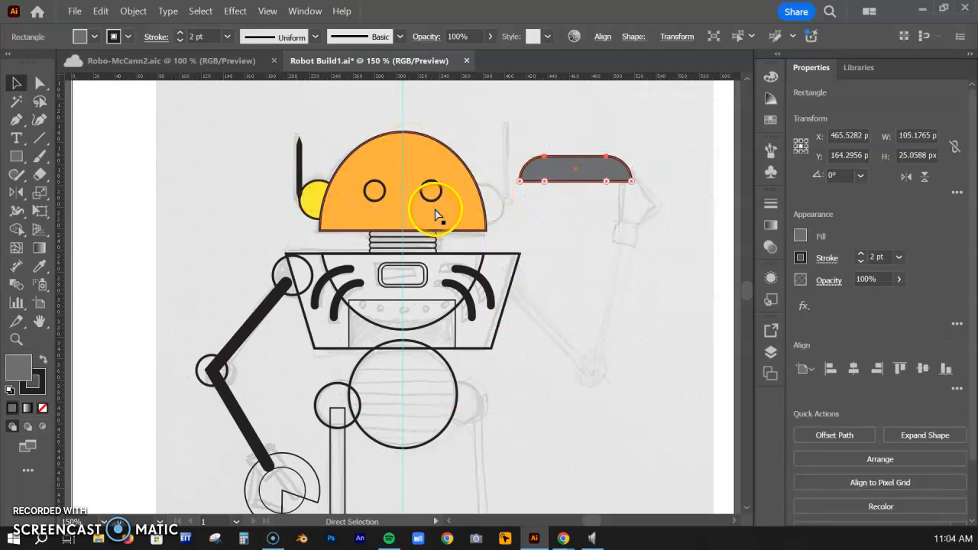
pyautogui.hotkey('ctrl', 'z')
pyautogui.hotkey('ctrl', 'z')
pyautogui.click(539, 165)
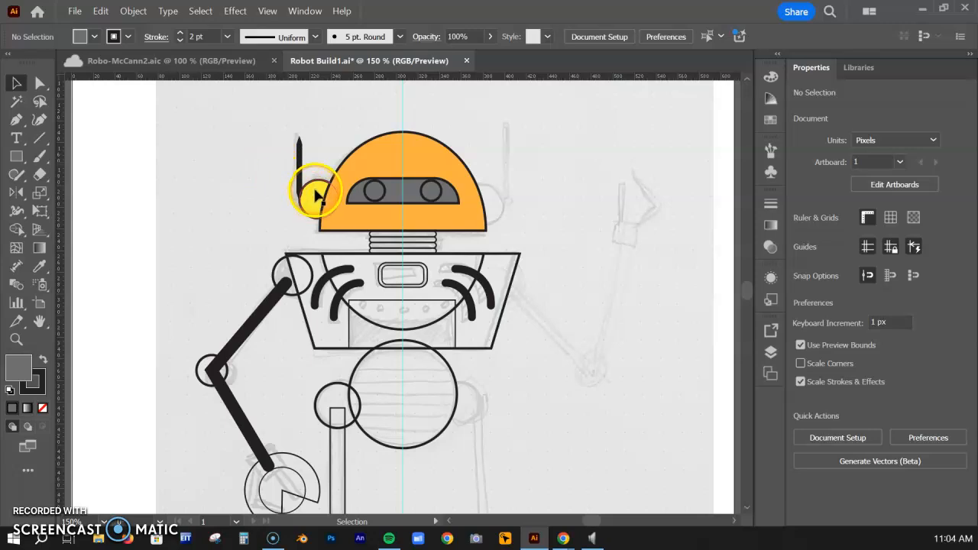
# Step: Examine the stacking order of the visor, head dome and ear circle in the layer list
pyautogui.click(770, 354)
pyautogui.click(617, 367)
pyautogui.scroll(-2, 694, 400)
pyautogui.scroll(-3, 697, 410)
pyautogui.scroll(-3, 698, 411)
pyautogui.moveTo(670, 474)
pyautogui.mouseDown()
pyautogui.moveTo(668, 458)
pyautogui.moveTo(671, 483)
pyautogui.mouseUp()
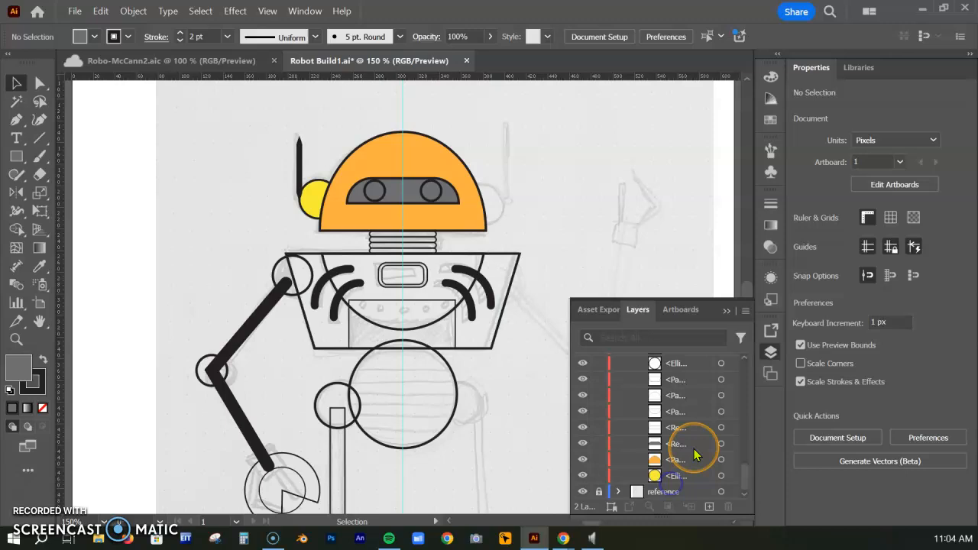
pyautogui.click(772, 355)
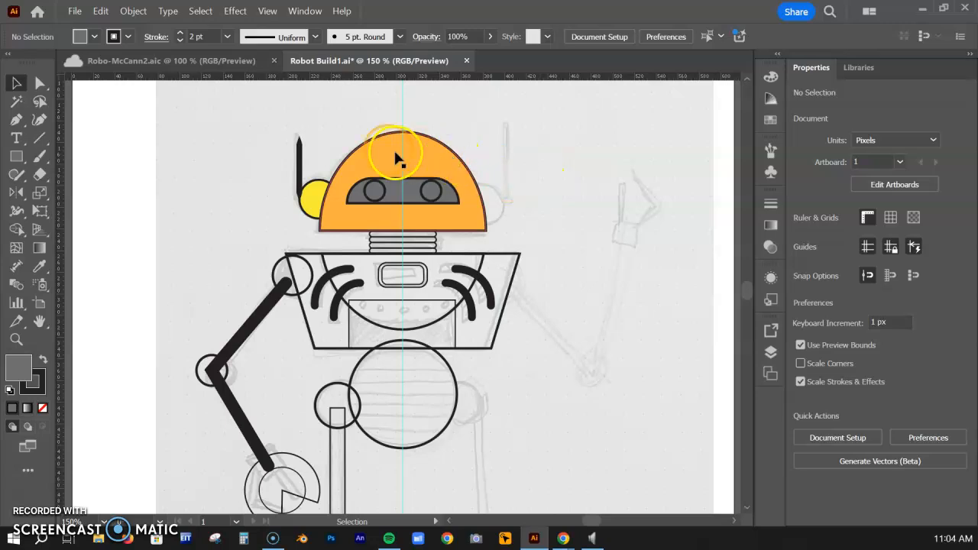
# Step: Duplicate the head dome with its visor, eyes, ear circle and antenna about 207 px to the left of the original
pyautogui.click(297, 144)
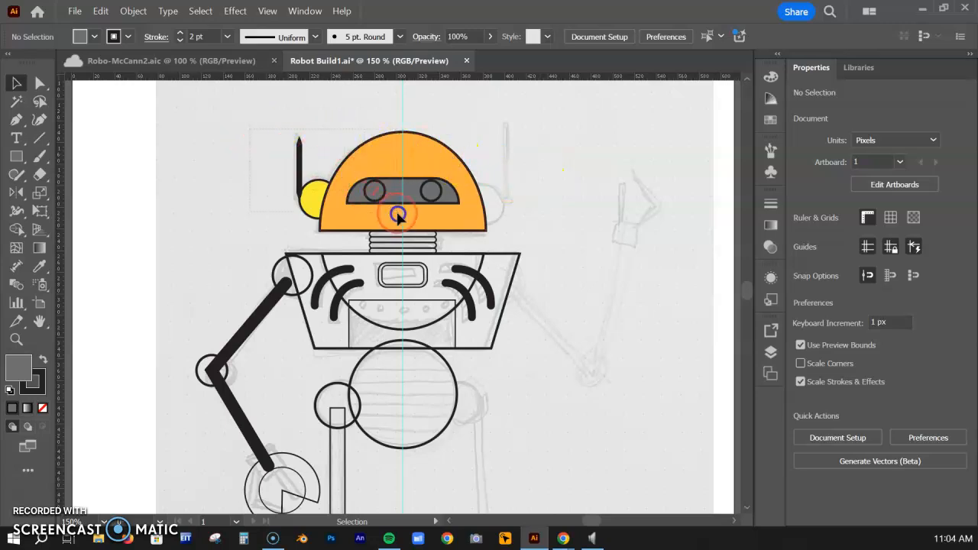
pyautogui.moveTo(439, 216); pyautogui.dragTo(439, 217)
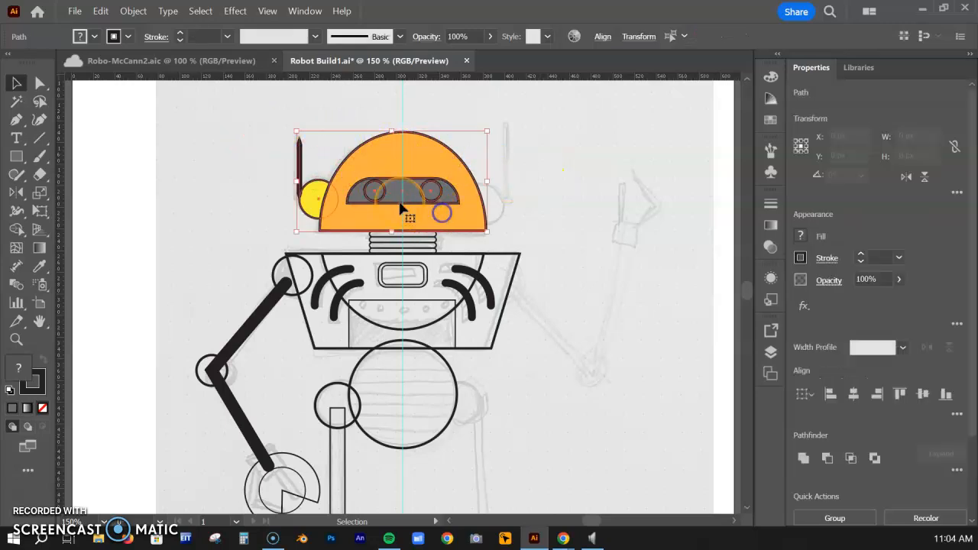
pyautogui.moveTo(378, 153); pyautogui.dragTo(155, 150)
pyautogui.moveTo(158, 295); pyautogui.dragTo(273, 341)
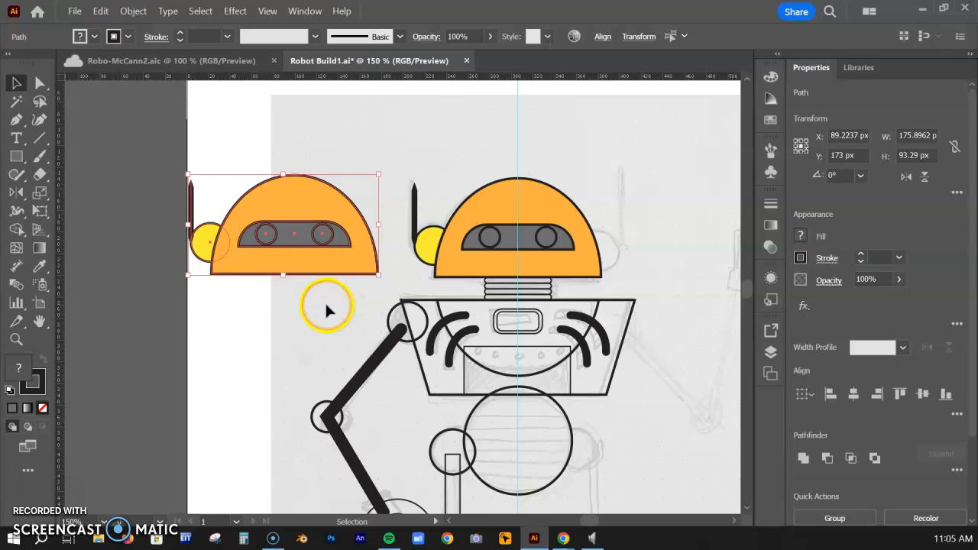
# Step: Merge the copied head dome with the overlapping part of the ear circle using the Shape Builder tool
pyautogui.hotkey('ctrl', '=')
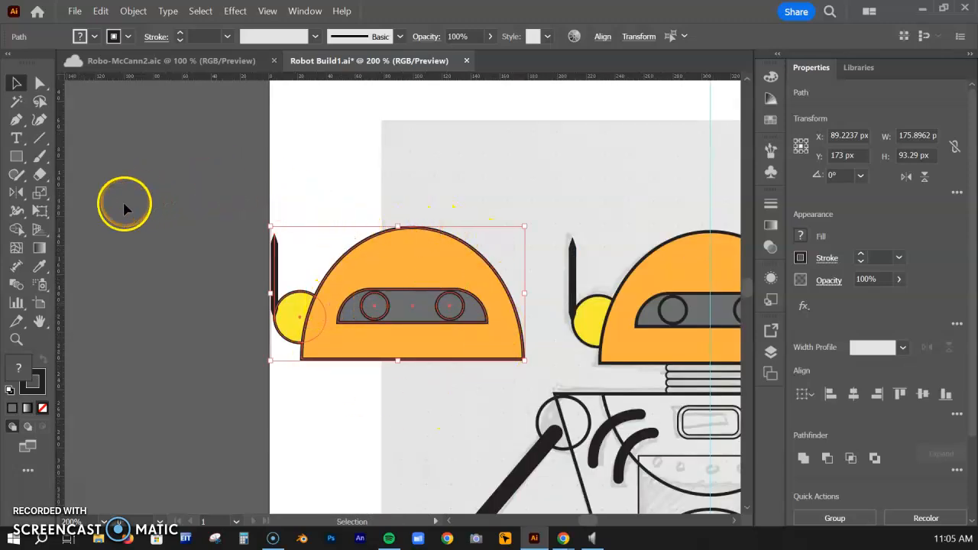
pyautogui.click(19, 231)
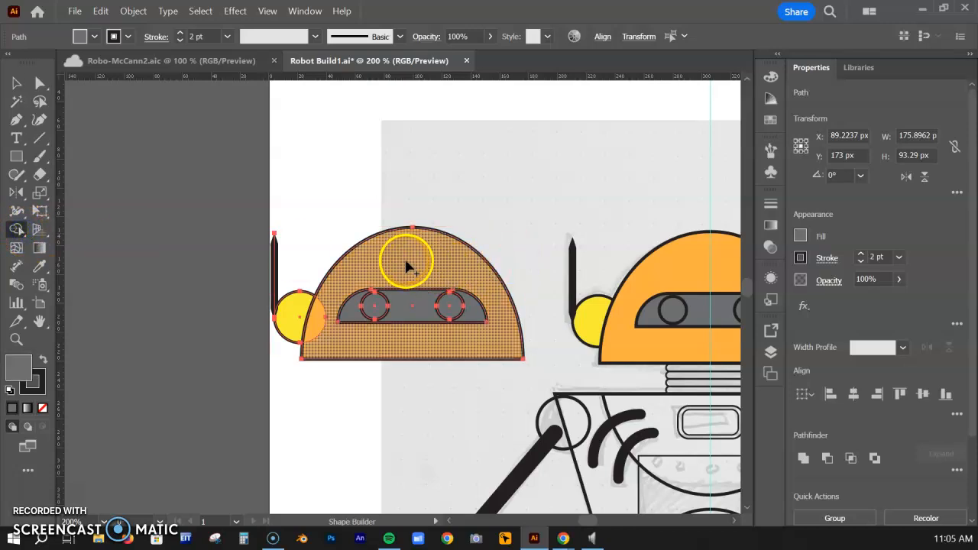
pyautogui.click(338, 289)
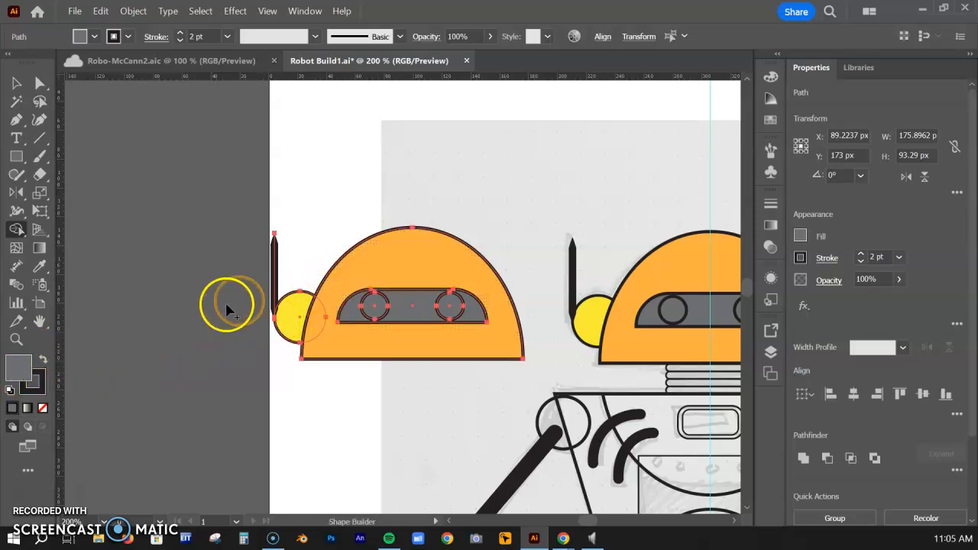
pyautogui.click(334, 293)
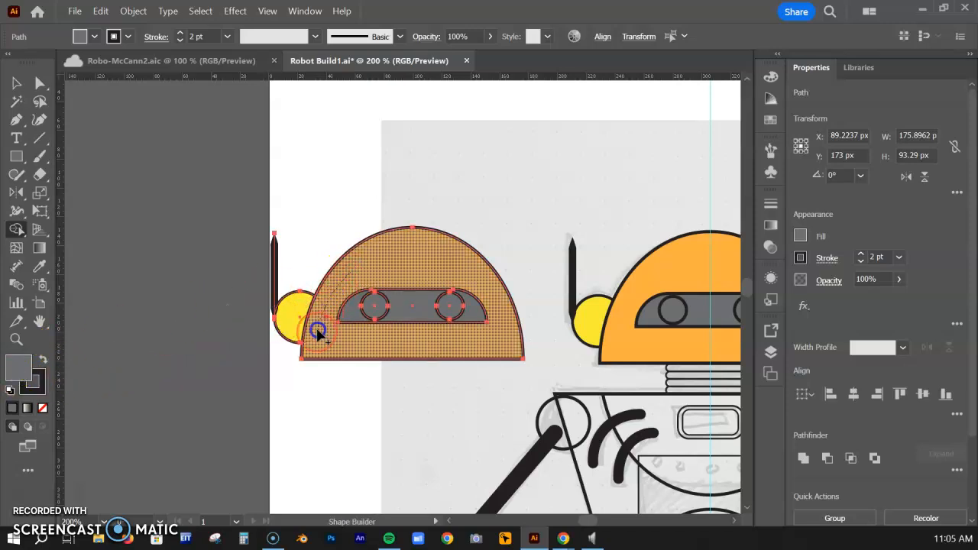
pyautogui.moveTo(317, 333); pyautogui.dragTo(310, 349)
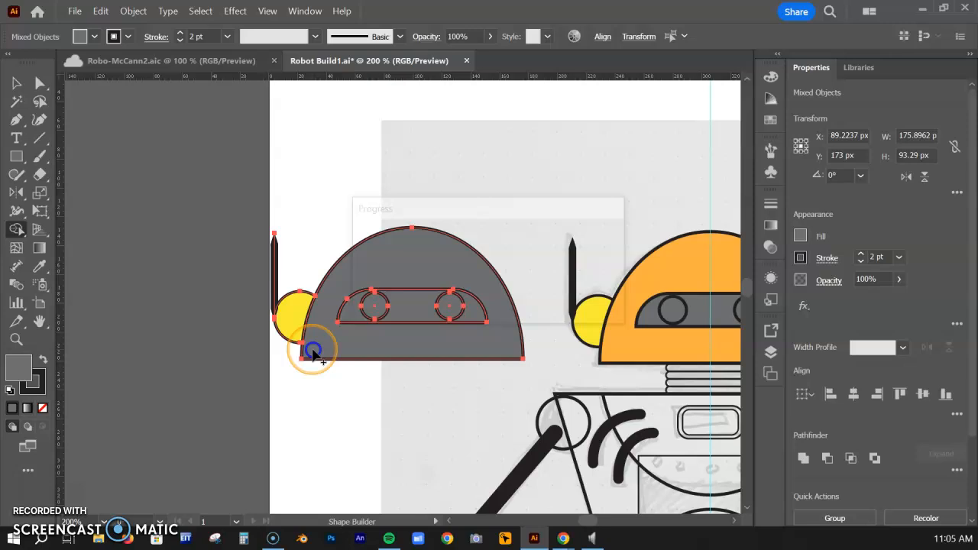
pyautogui.click(353, 319)
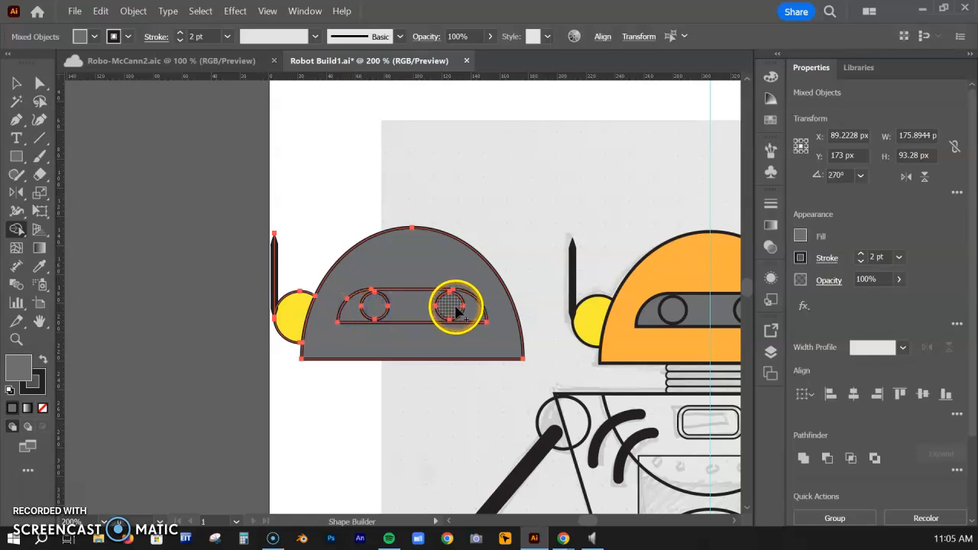
pyautogui.click(17, 83)
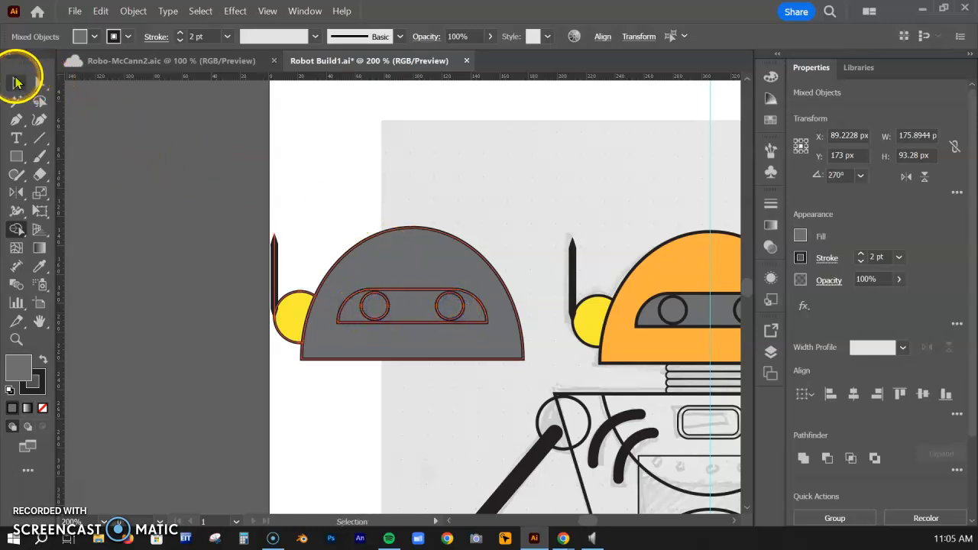
# Step: Pull the copied head's dome, visor, both eyes and ear apart to inspect the separate shapes
pyautogui.click(344, 122)
pyautogui.moveTo(380, 260); pyautogui.dragTo(328, 391)
pyautogui.moveTo(416, 310); pyautogui.dragTo(427, 210)
pyautogui.moveTo(374, 307); pyautogui.dragTo(393, 324)
pyautogui.moveTo(449, 306); pyautogui.dragTo(467, 327)
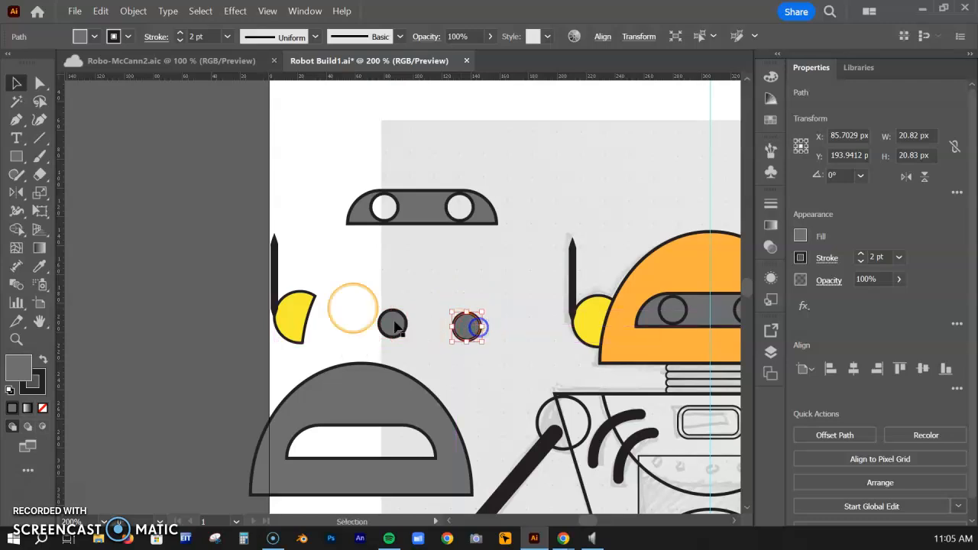
pyautogui.moveTo(299, 321)
pyautogui.mouseDown()
pyautogui.moveTo(306, 297)
pyautogui.moveTo(298, 328)
pyautogui.mouseUp()
# Step: Undo the moves of the copied head's parts and clear the selection
pyautogui.hotkey('ctrl', 'z')
pyautogui.hotkey('ctrl', 'z')
pyautogui.hotkey('ctrl', 'z')
pyautogui.hotkey('ctrl', 'z')
pyautogui.hotkey('ctrl', 'z')
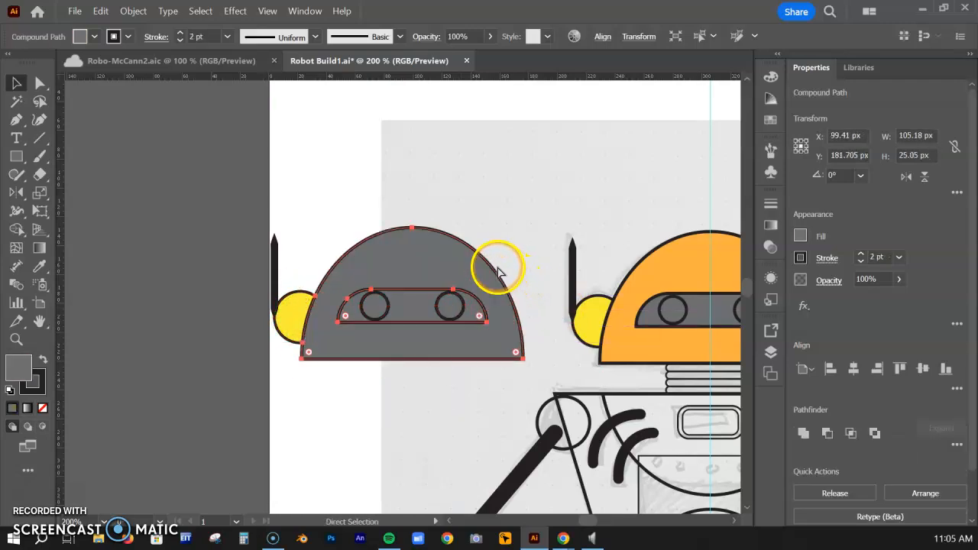
pyautogui.click(231, 220)
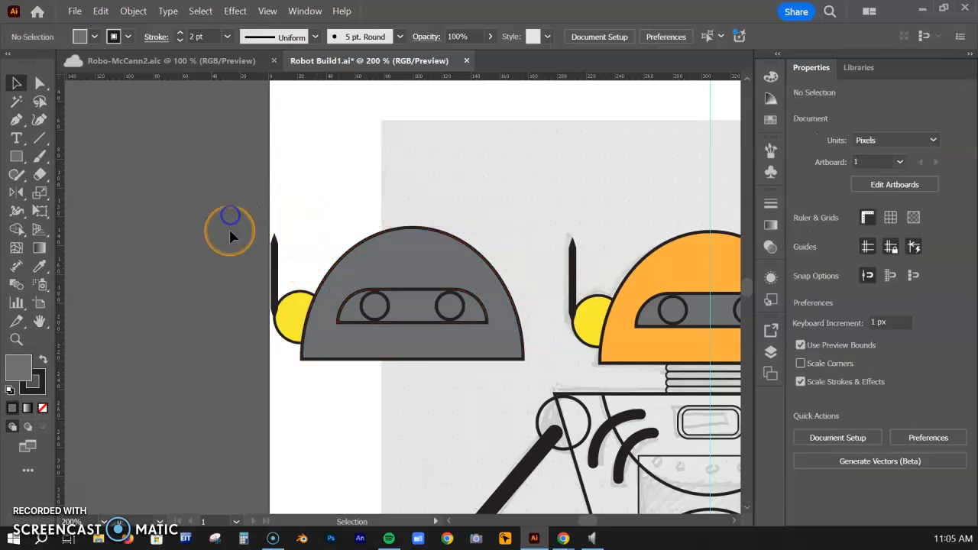
# Step: Move the copied ear and antenna away from the gray dome and back beside it
pyautogui.click(284, 327)
pyautogui.moveTo(287, 327)
pyautogui.mouseDown()
pyautogui.moveTo(294, 307)
pyautogui.moveTo(272, 284)
pyautogui.moveTo(312, 303)
pyautogui.moveTo(293, 302)
pyautogui.moveTo(294, 334)
pyautogui.mouseUp()
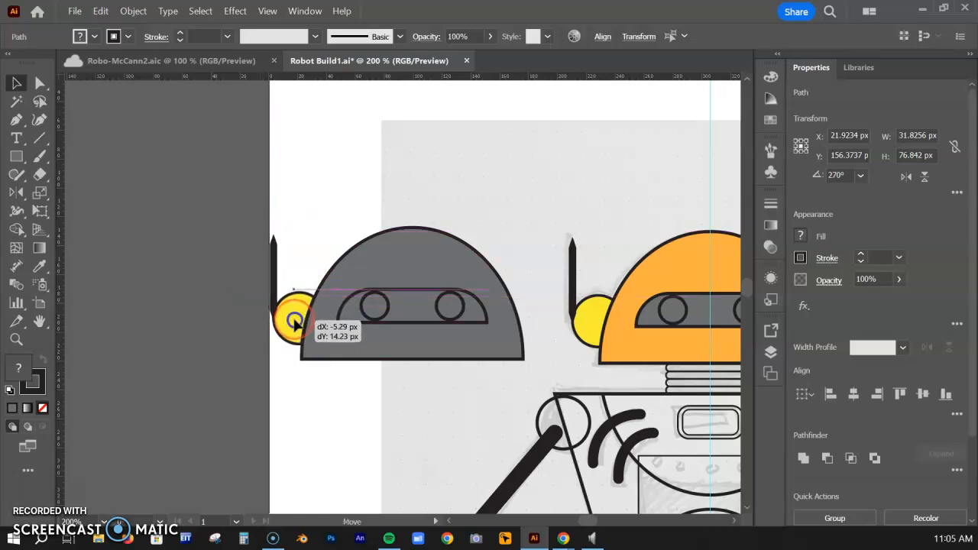
pyautogui.moveTo(295, 322); pyautogui.dragTo(294, 323)
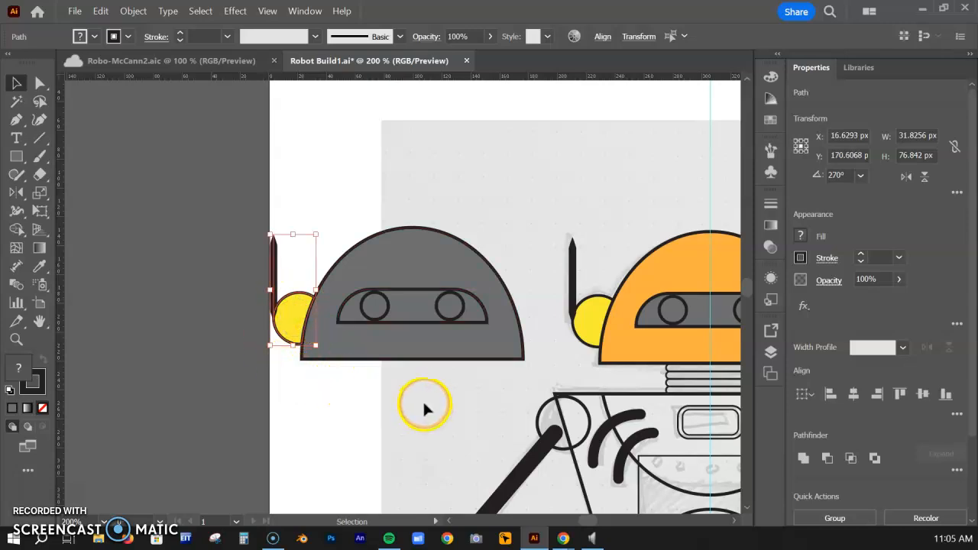
pyautogui.click(454, 397)
# Step: Fill the original robot's trapezoid chest shape with an orange swatch
pyautogui.moveTo(451, 395); pyautogui.dragTo(235, 317)
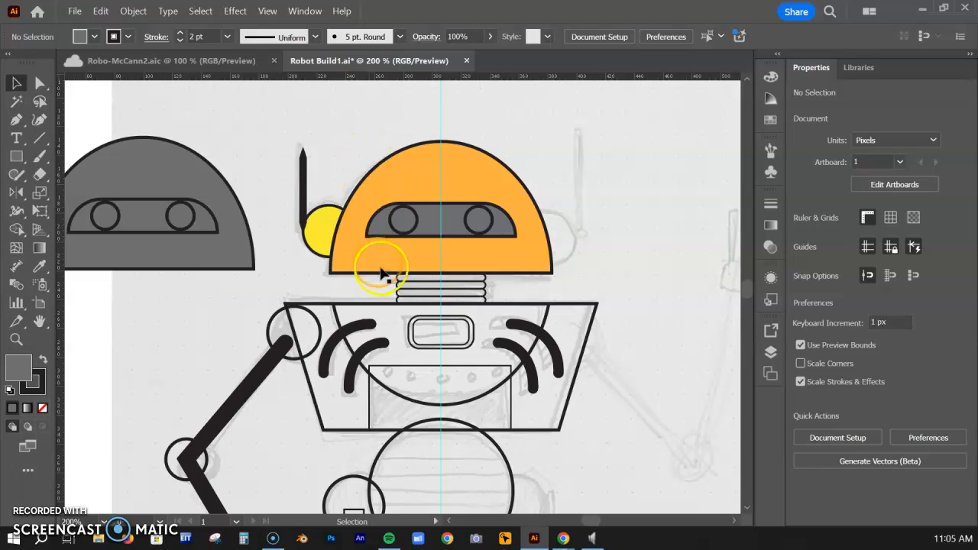
pyautogui.click(315, 321)
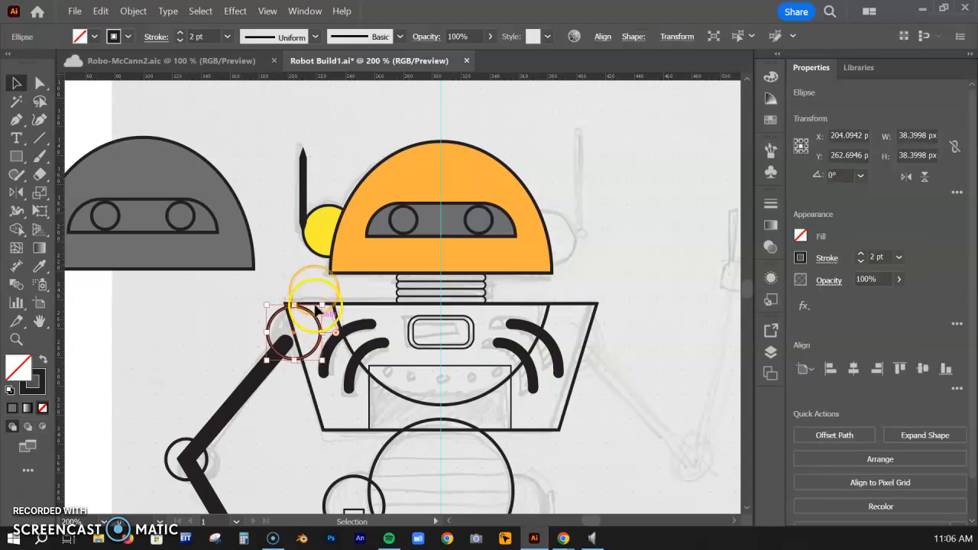
pyautogui.click(310, 286)
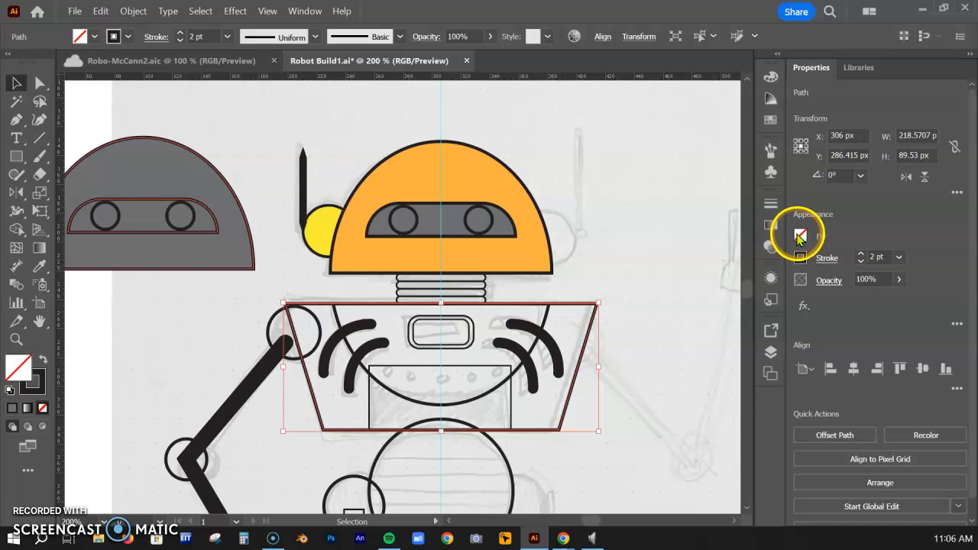
pyautogui.click(801, 238)
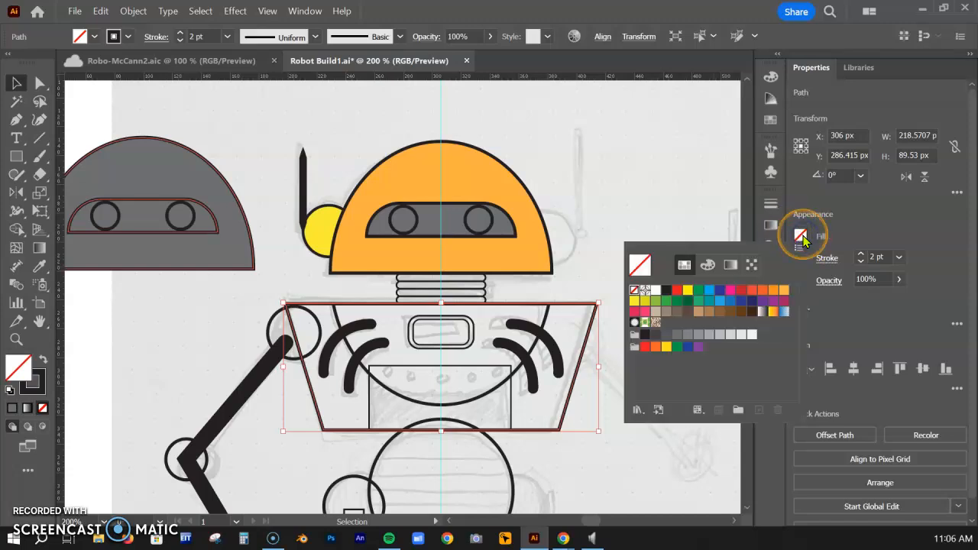
pyautogui.click(773, 291)
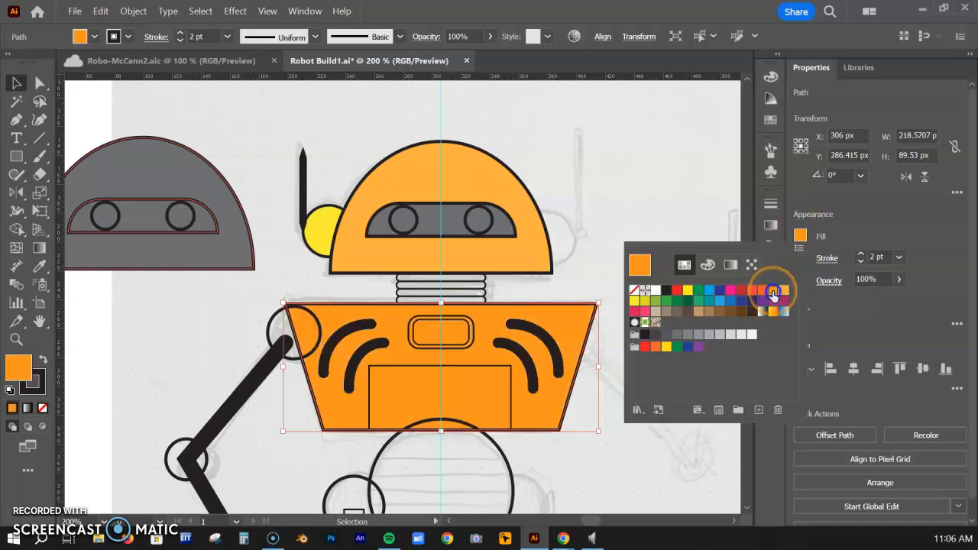
pyautogui.click(383, 308)
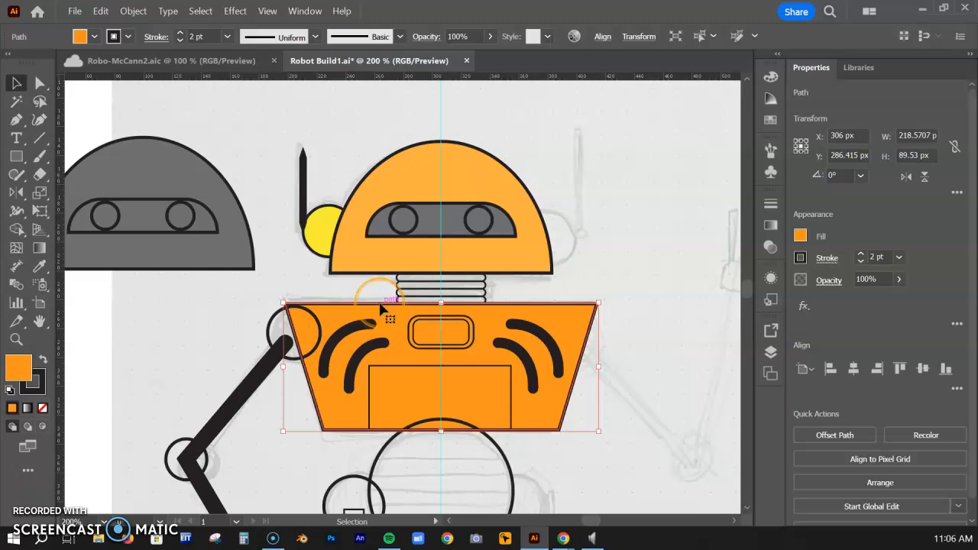
# Step: Send the orange chest shape to the back of the stacking order
pyautogui.click(873, 481)
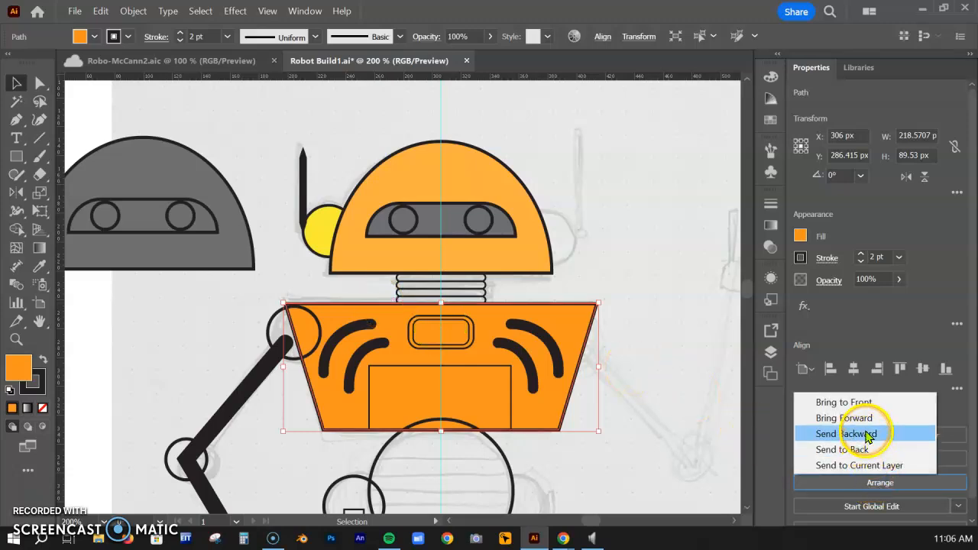
pyautogui.click(848, 450)
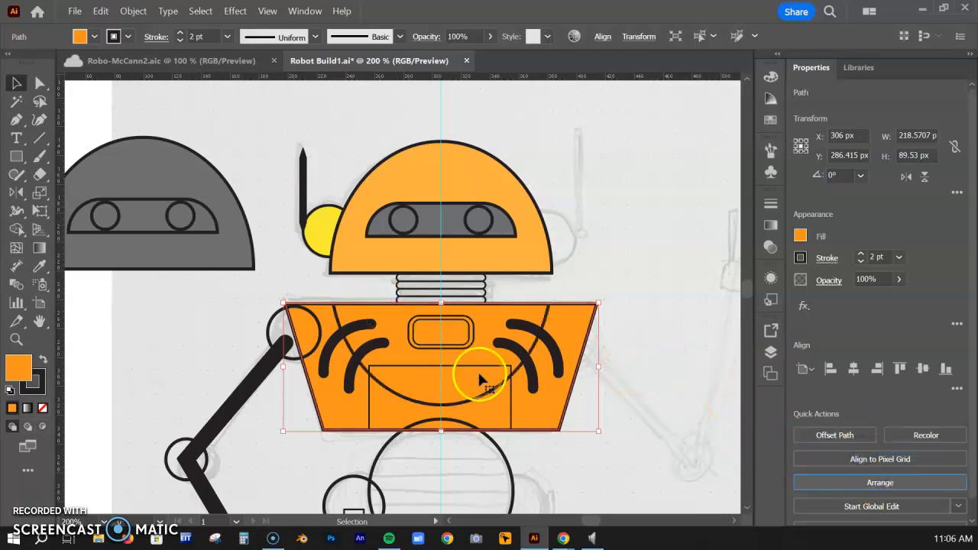
pyautogui.click(650, 280)
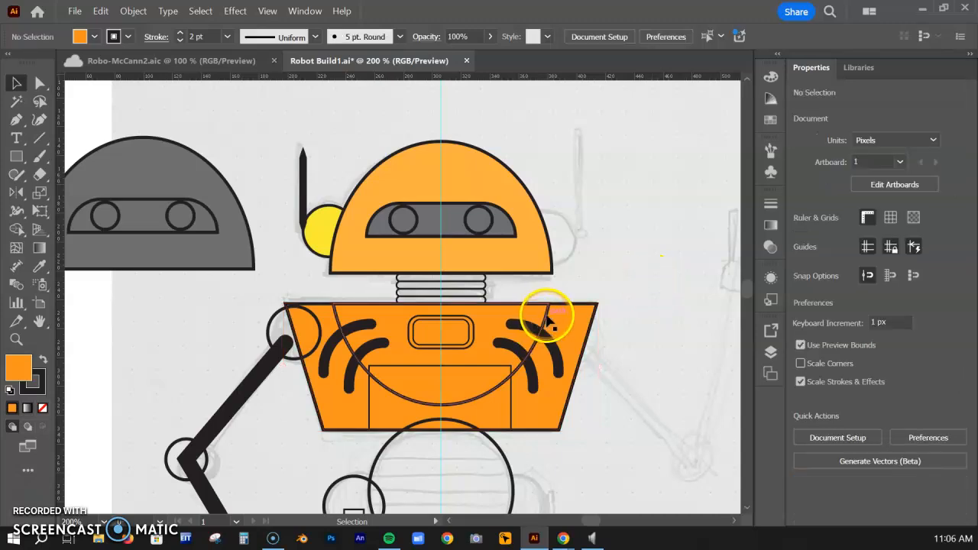
# Step: Fill the half-round shape inside the chest with a yellow swatch
pyautogui.click(547, 321)
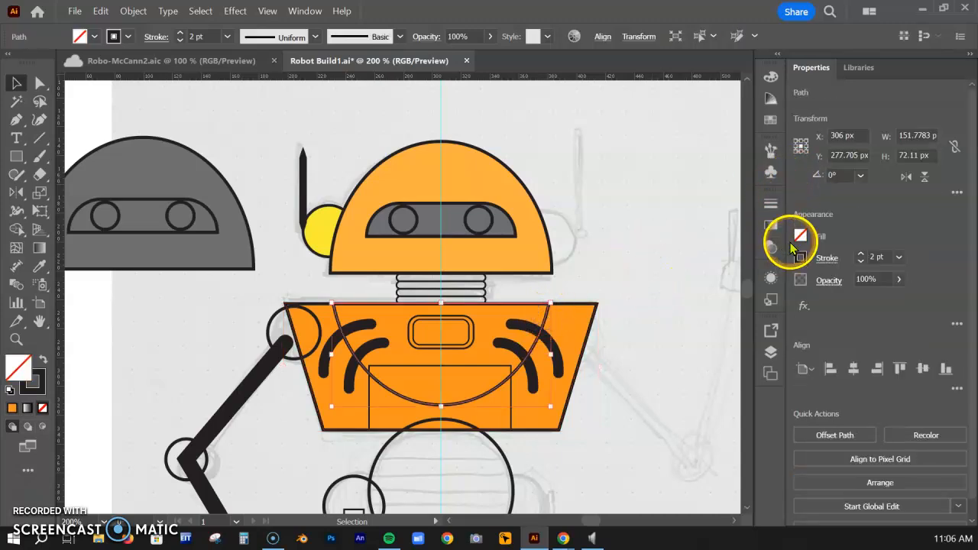
pyautogui.click(799, 236)
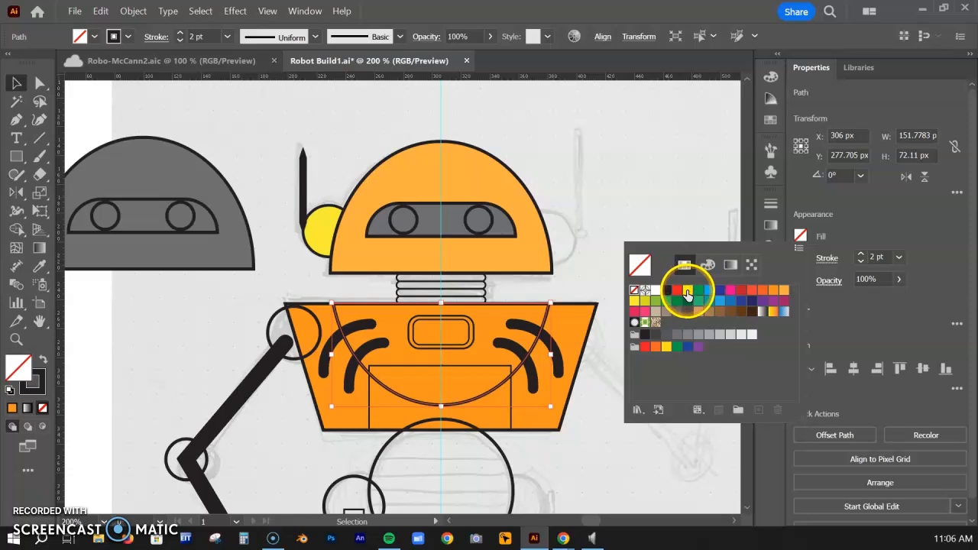
pyautogui.click(687, 292)
pyautogui.click(581, 253)
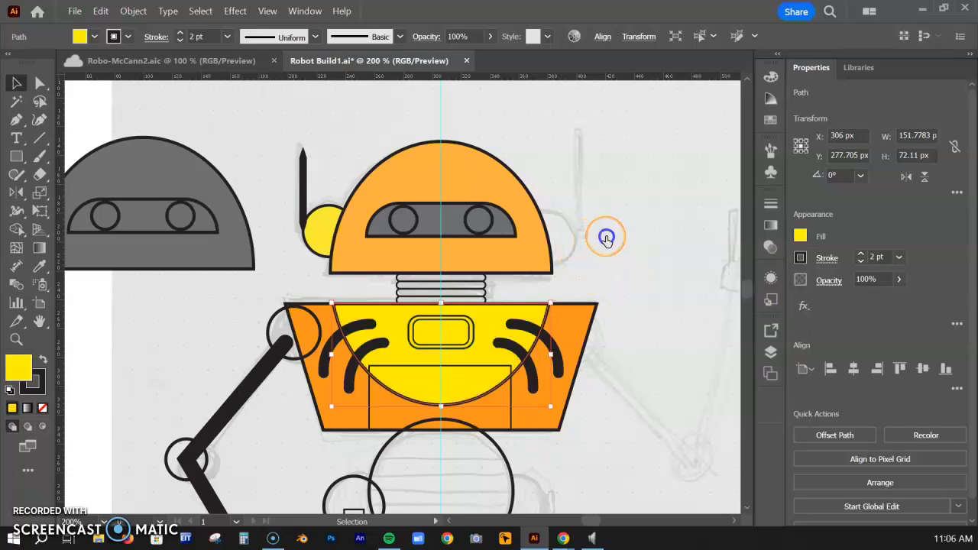
# Step: Fill the shoulder circle at the upper end of the arm with the yellow swatch
pyautogui.click(274, 323)
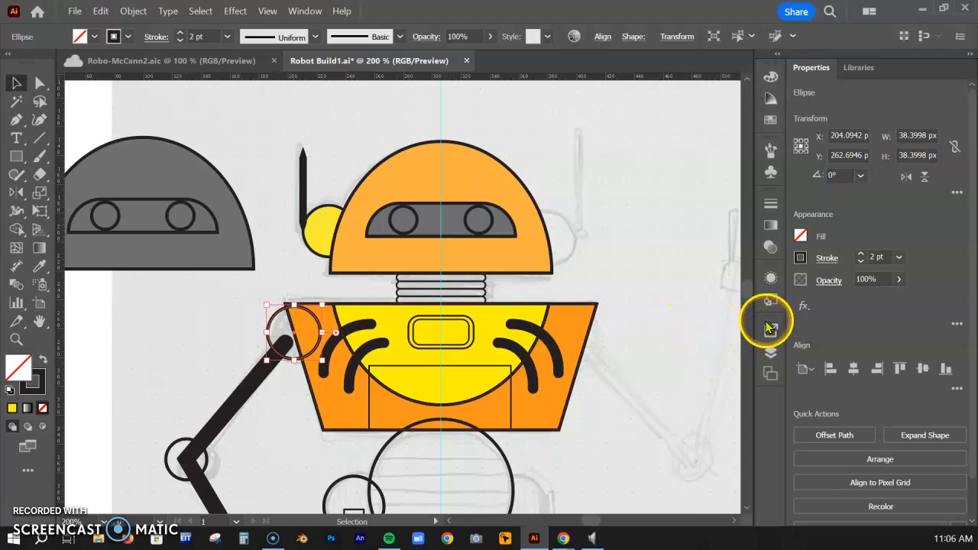
pyautogui.click(800, 236)
pyautogui.click(687, 290)
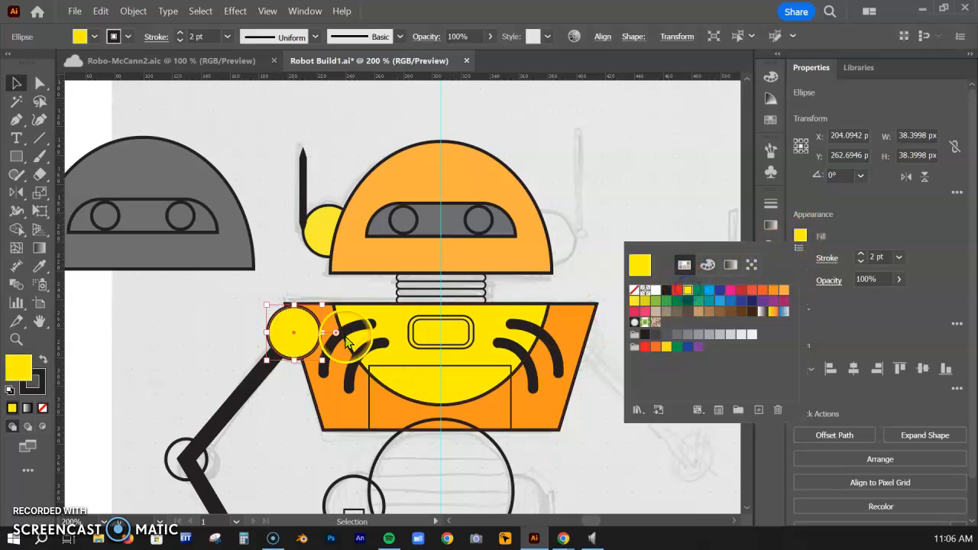
pyautogui.click(297, 285)
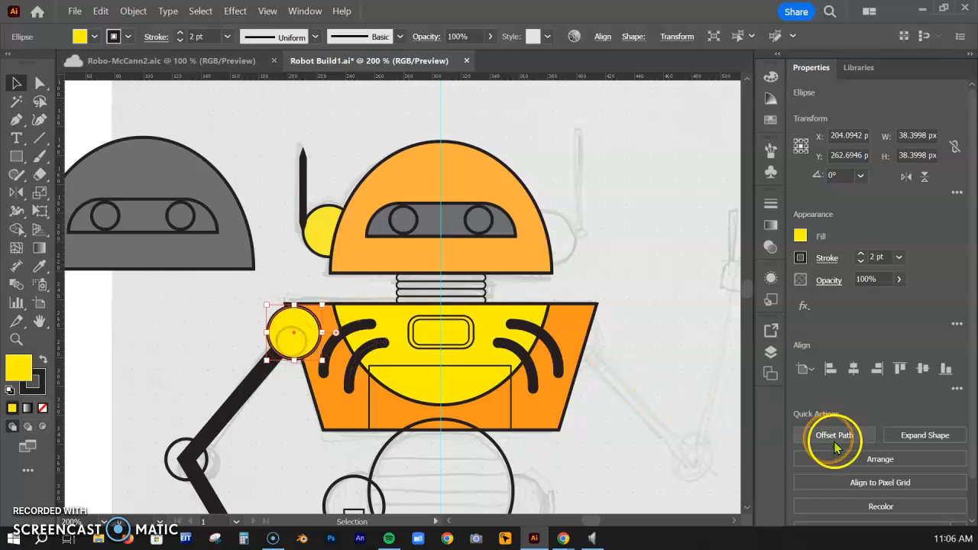
# Step: Send the yellow shoulder circle to the back, behind the chest and arm
pyautogui.click(877, 459)
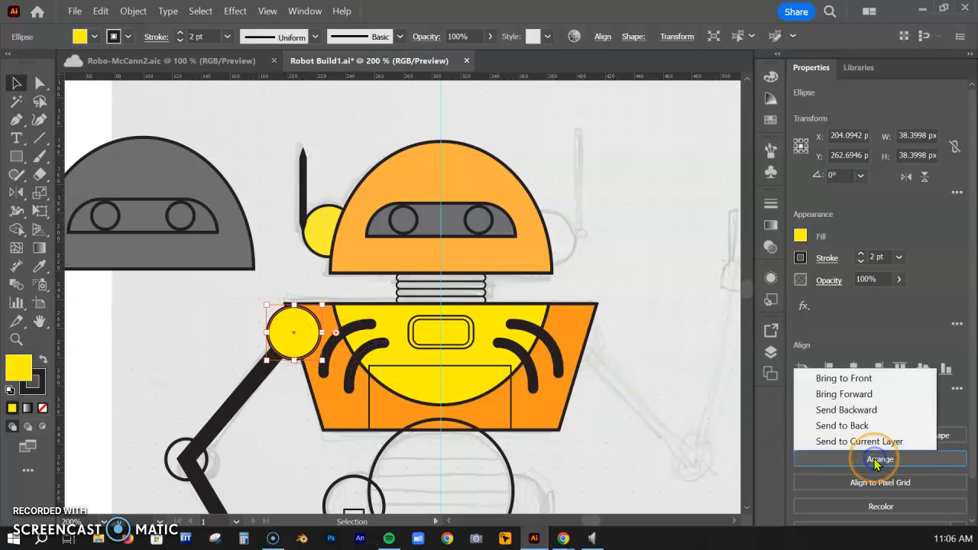
pyautogui.click(854, 426)
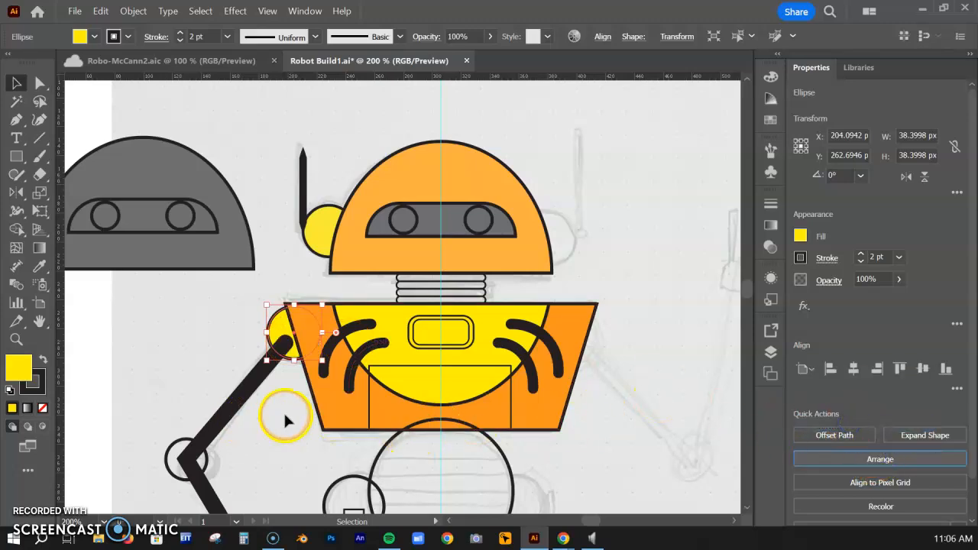
pyautogui.click(285, 420)
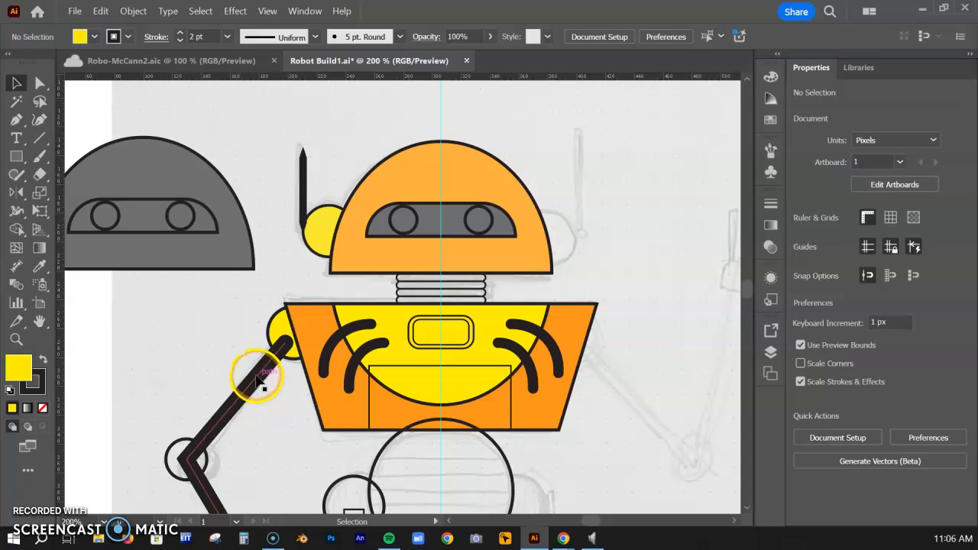
# Step: Send the thick bent arm path to the back, behind the shoulder circle
pyautogui.click(259, 376)
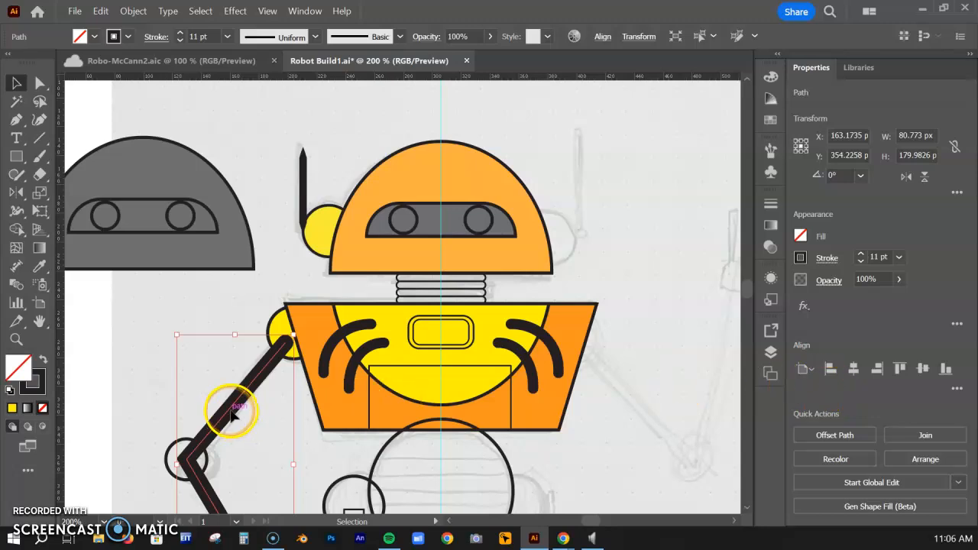
pyautogui.scroll(-2, 234, 406)
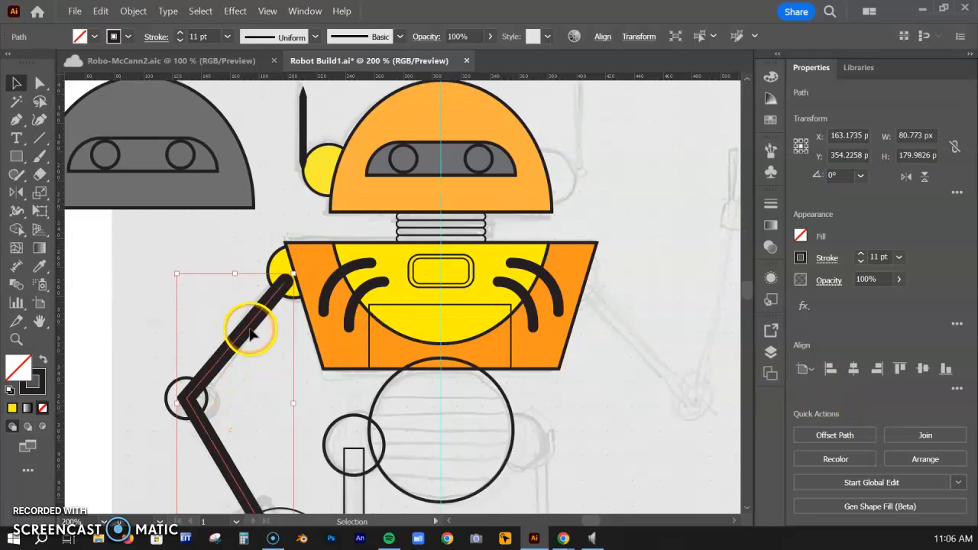
pyautogui.rightClick(251, 333)
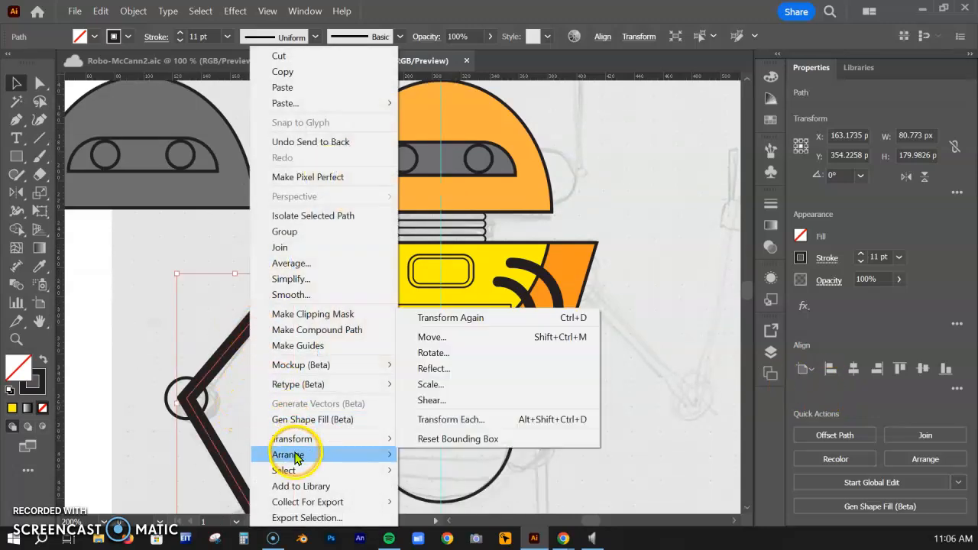
pyautogui.moveTo(264, 455)
pyautogui.click(448, 501)
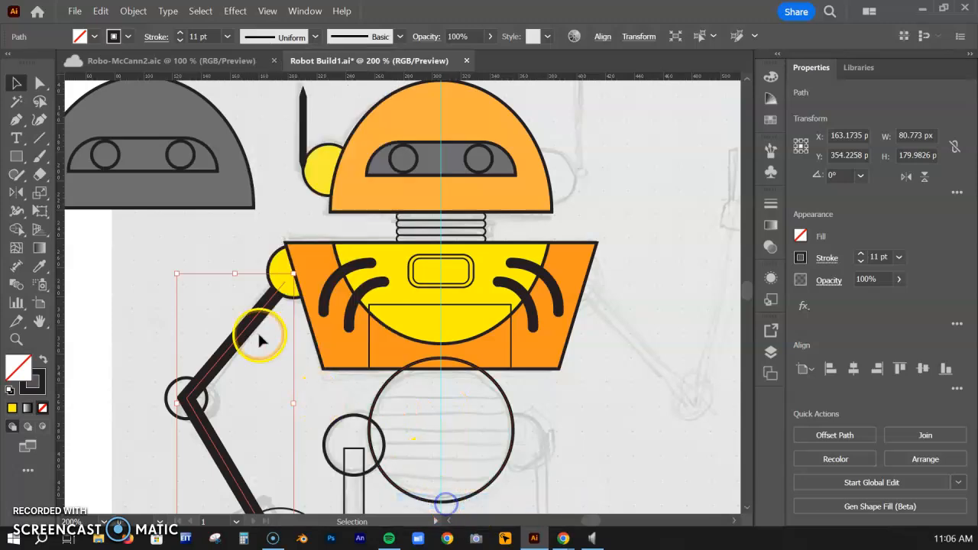
pyautogui.click(222, 260)
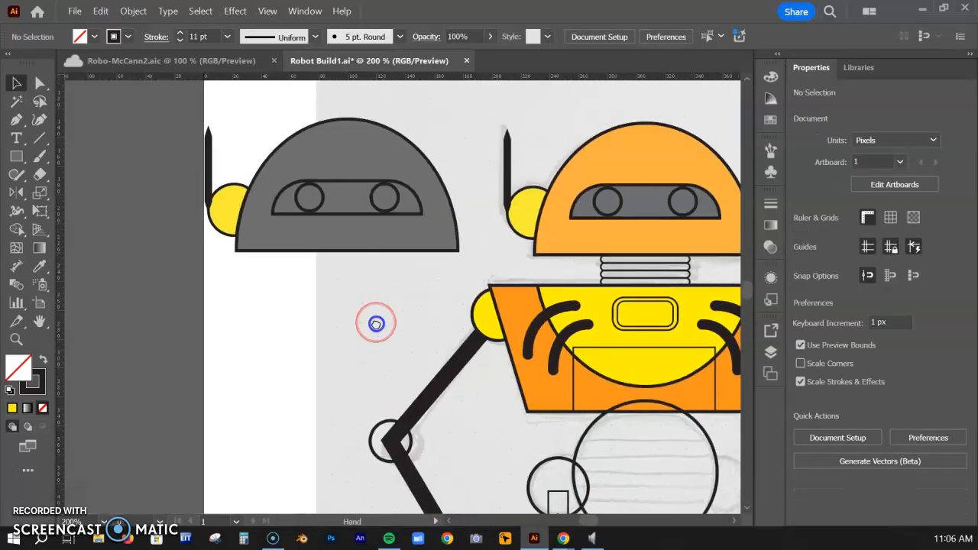
pyautogui.moveTo(164, 284); pyautogui.dragTo(374, 323)
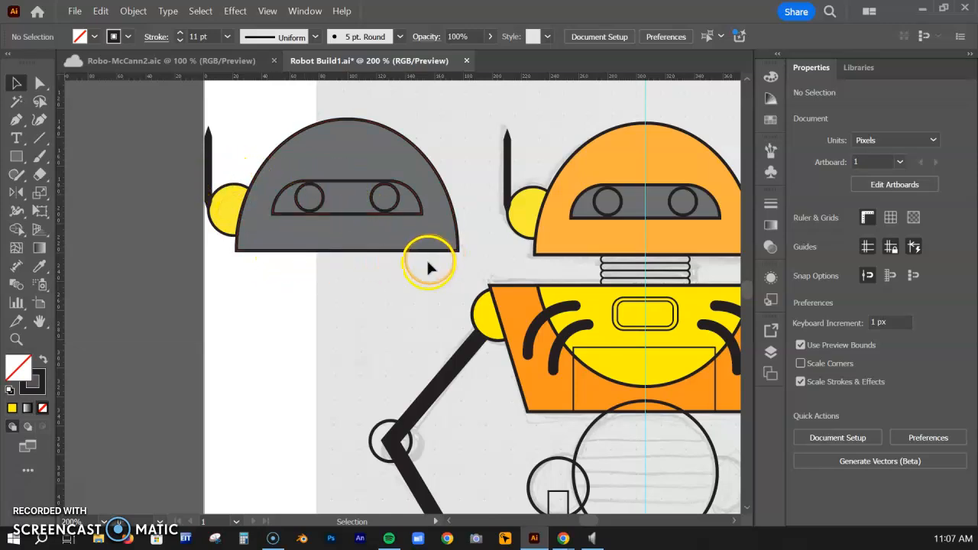
pyautogui.moveTo(389, 306); pyautogui.dragTo(229, 273)
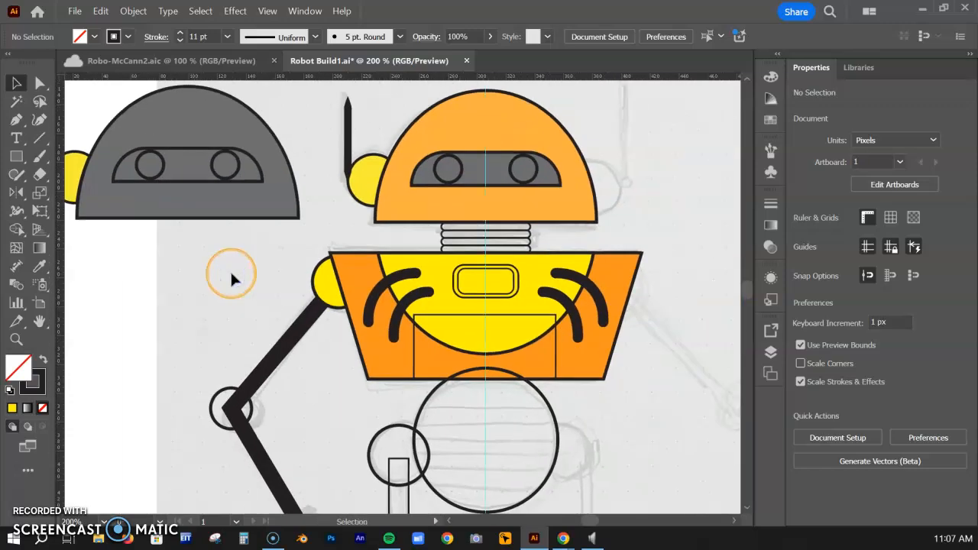